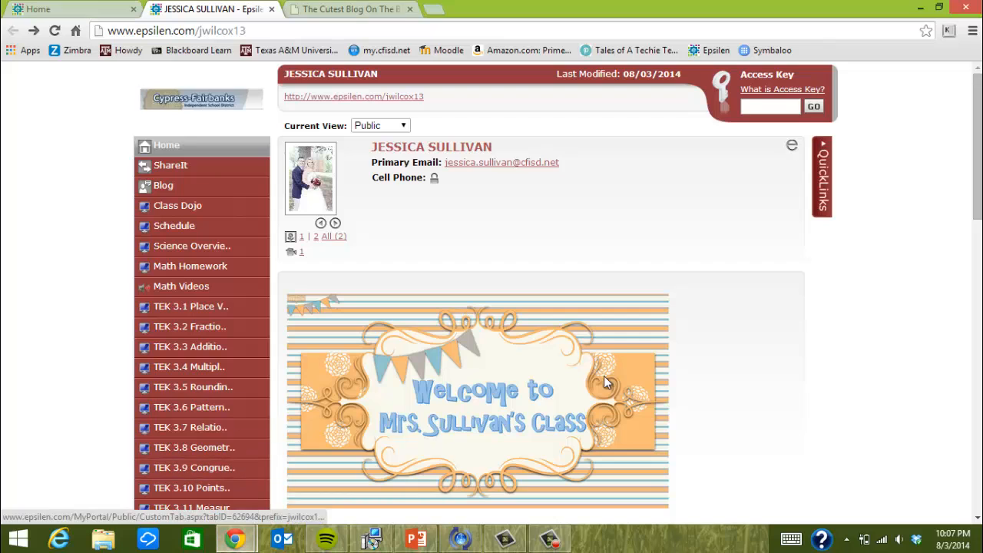
Review the welcome banner on the class home page, then open the Blogger banners collection on The Cutest Blog on the Block
scroll(811, 362, "down", 2)
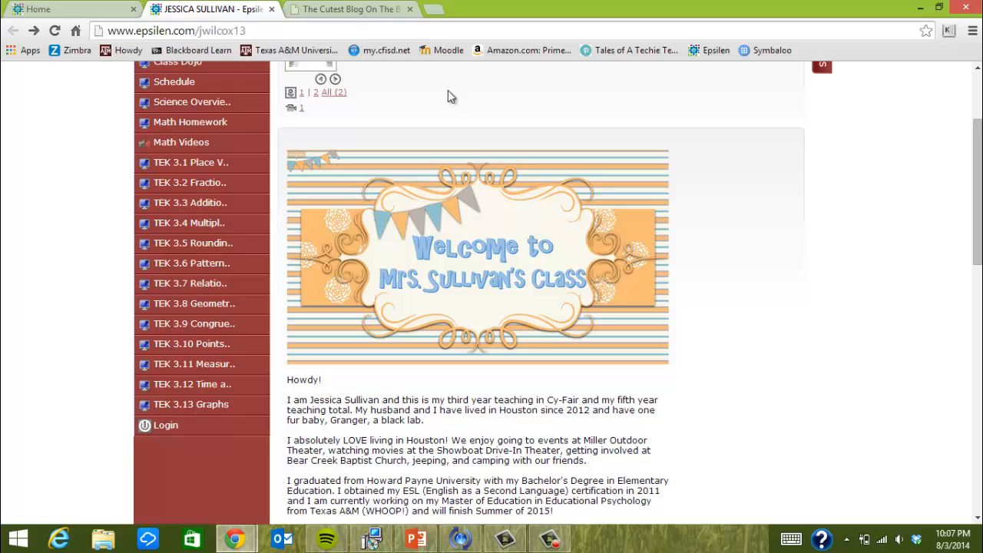
left_click(355, 14)
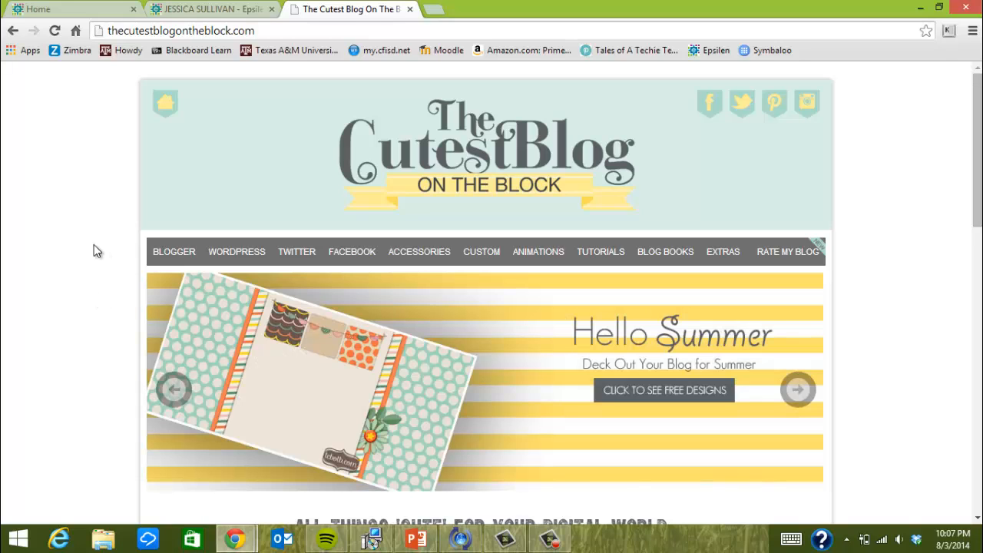
mouse_move(158, 256)
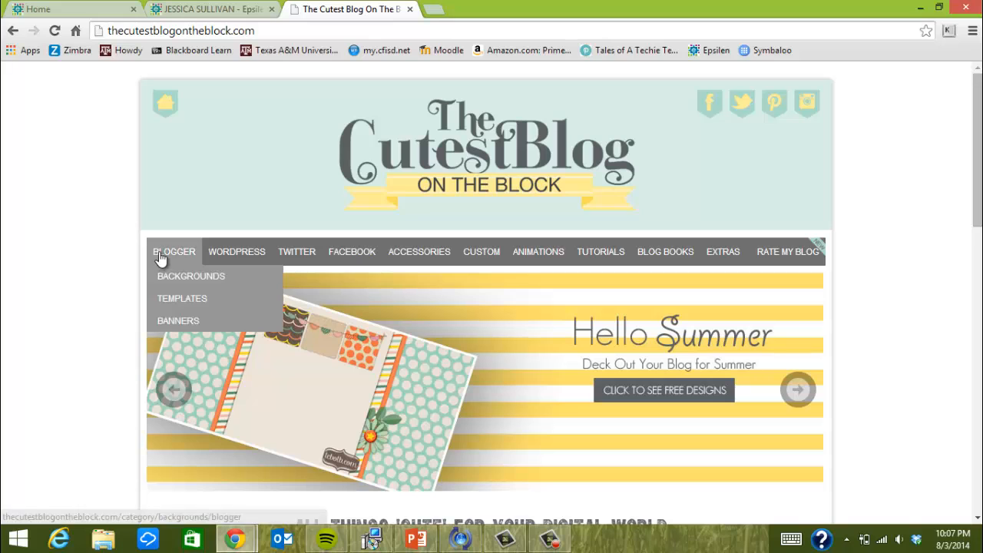
left_click(173, 328)
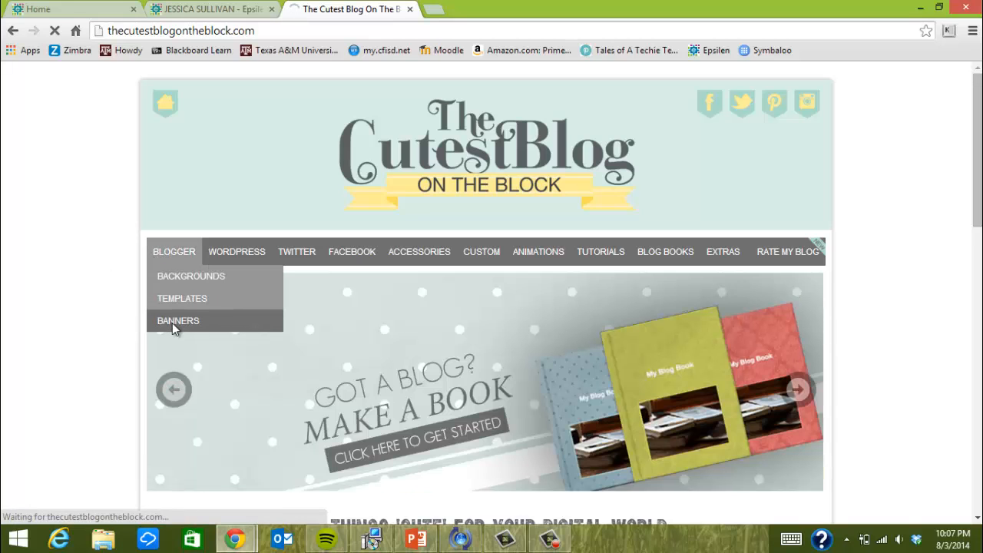
Browse the banner designs and open the page of the Haute Summer Days Banner
scroll(88, 310, "down", 2)
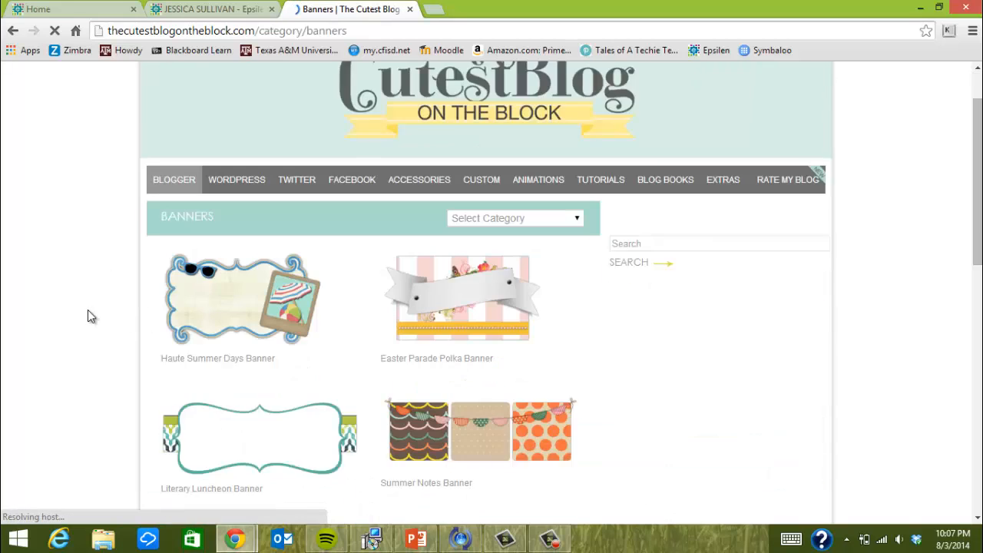
scroll(158, 287, "down", 4)
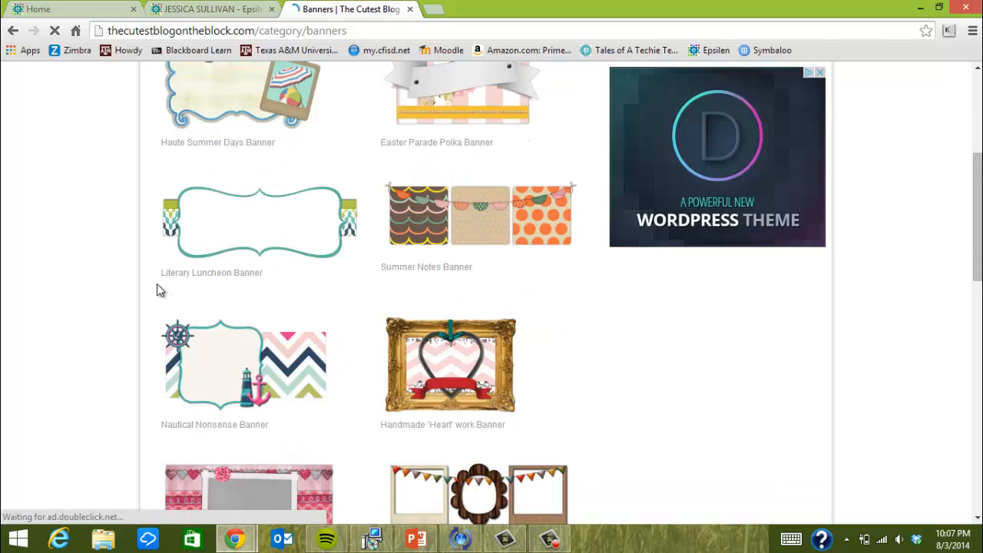
scroll(139, 278, "down", 4)
scroll(138, 280, "up", 2)
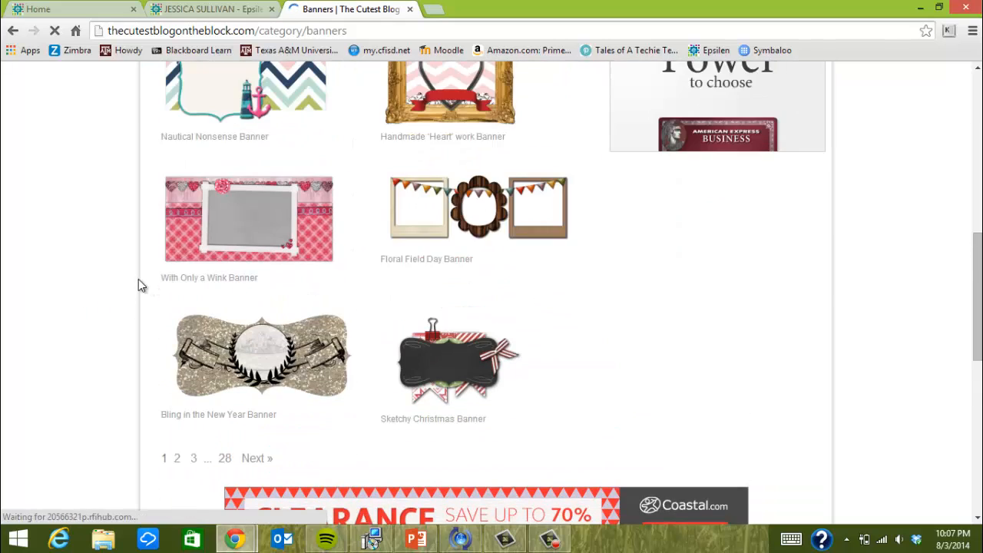
scroll(138, 279, "up", 5)
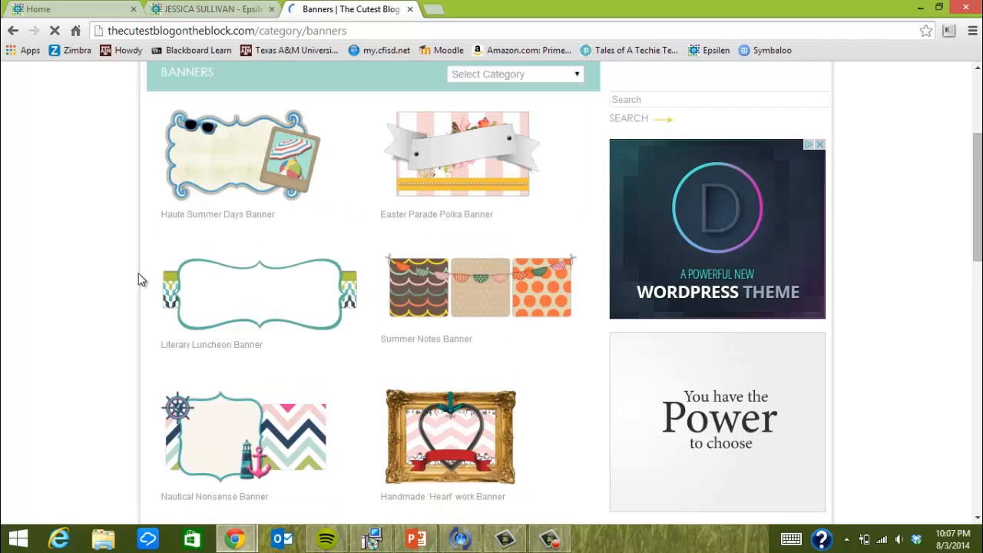
left_click(215, 217)
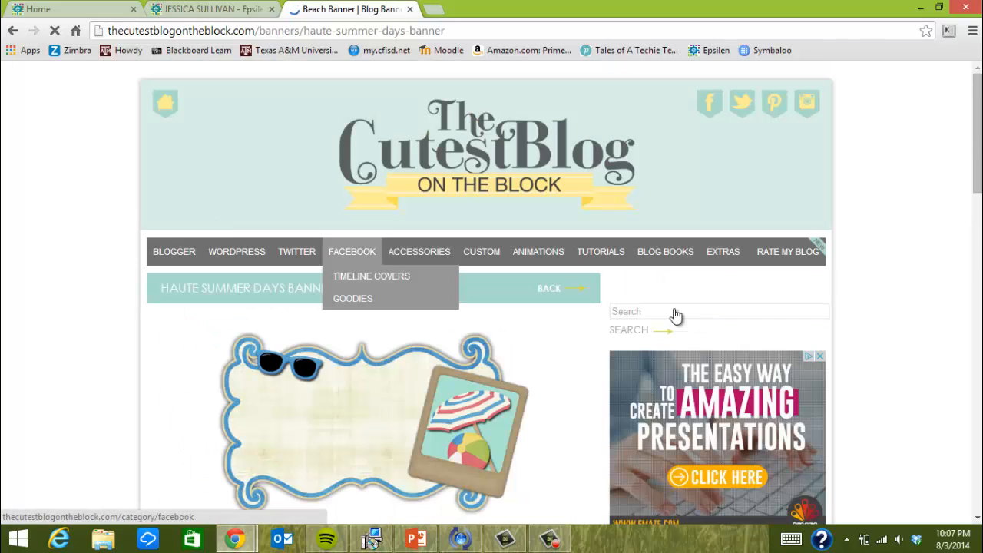
scroll(585, 319, "down", 4)
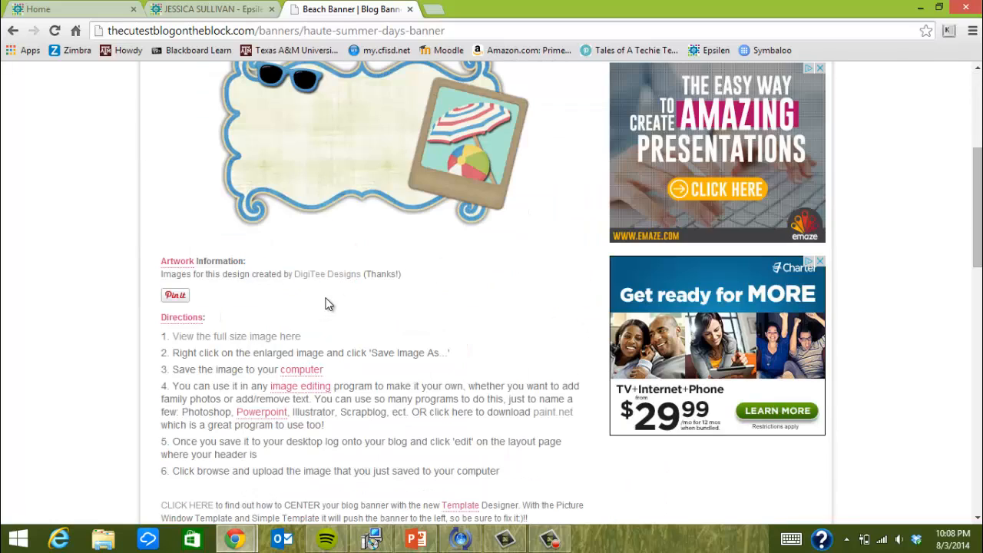
scroll(332, 299, "up", 3)
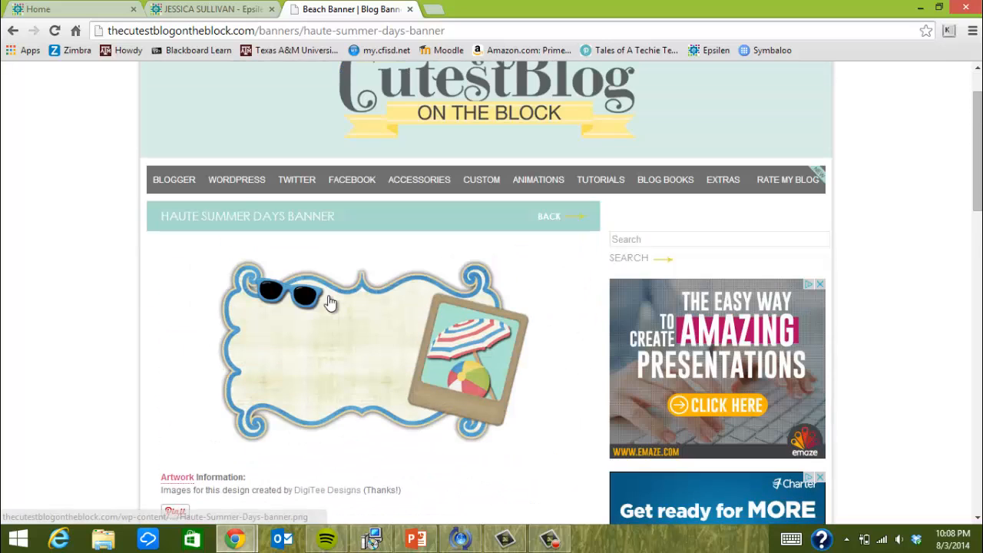
Save the Haute Summer Days banner image as a PNG named "Summer days banner" in the Blog folder
right_click(362, 342)
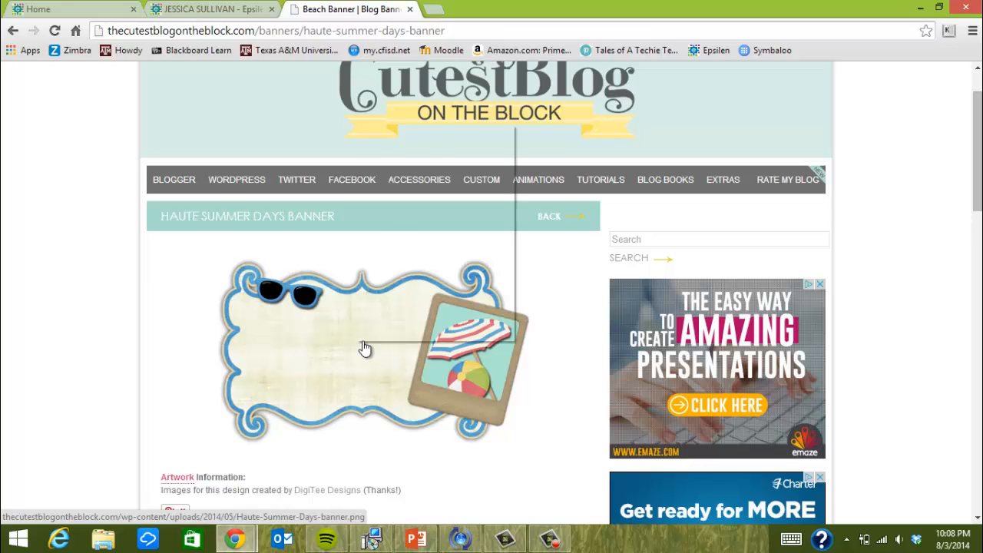
left_click(398, 225)
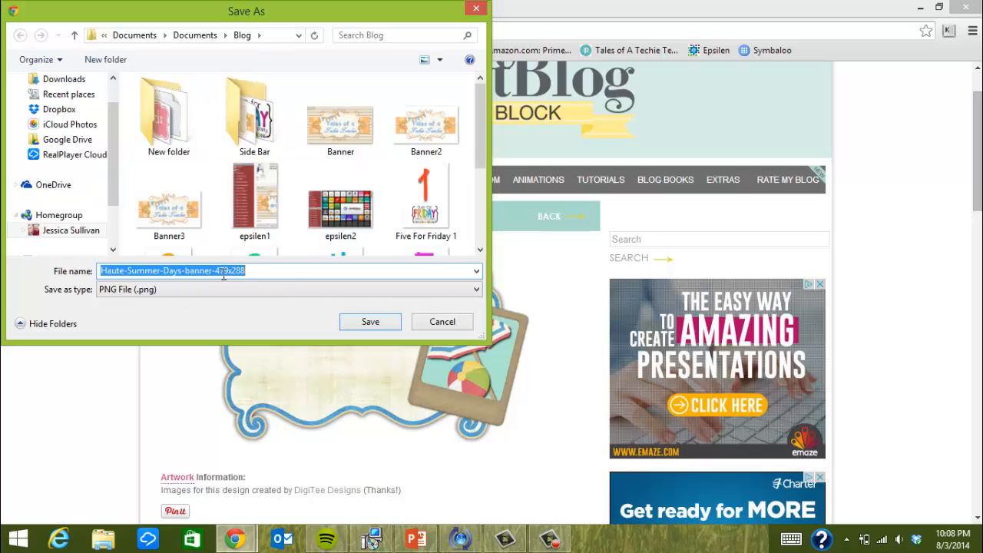
type("Summer days banner")
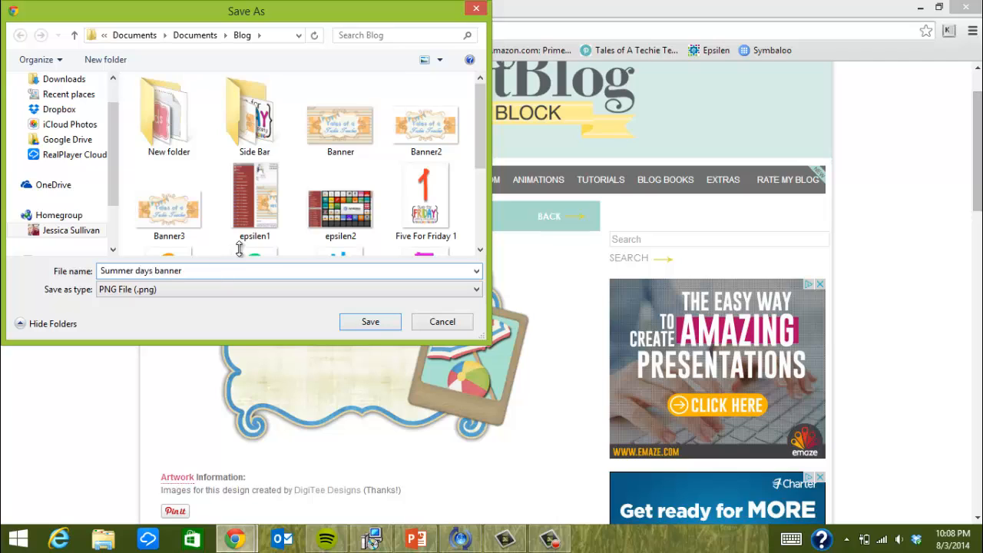
left_click(371, 324)
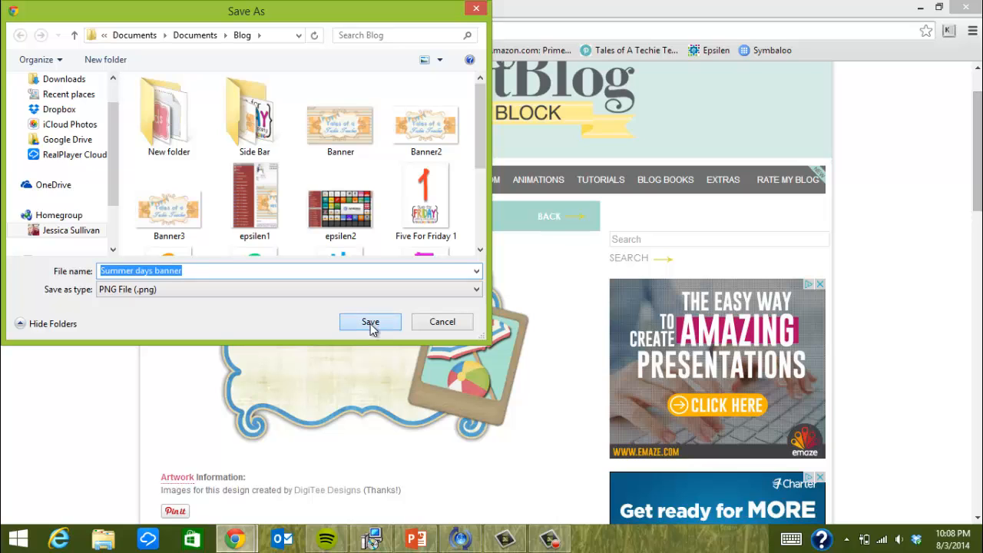
left_click(371, 323)
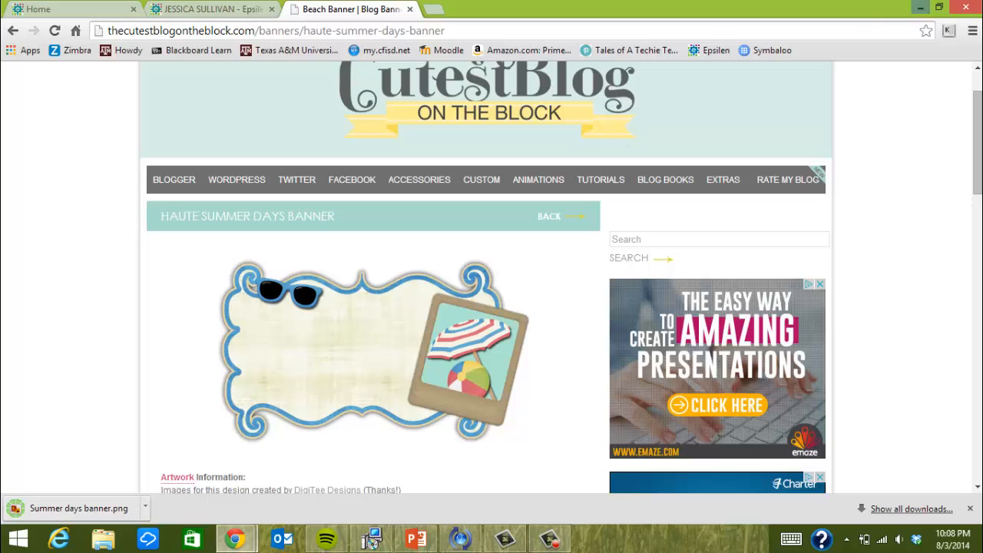
Switch to PowerPoint and insert the "Summer days banner" picture from the Blog folder in Documents onto the blank slide 2
left_click(919, 7)
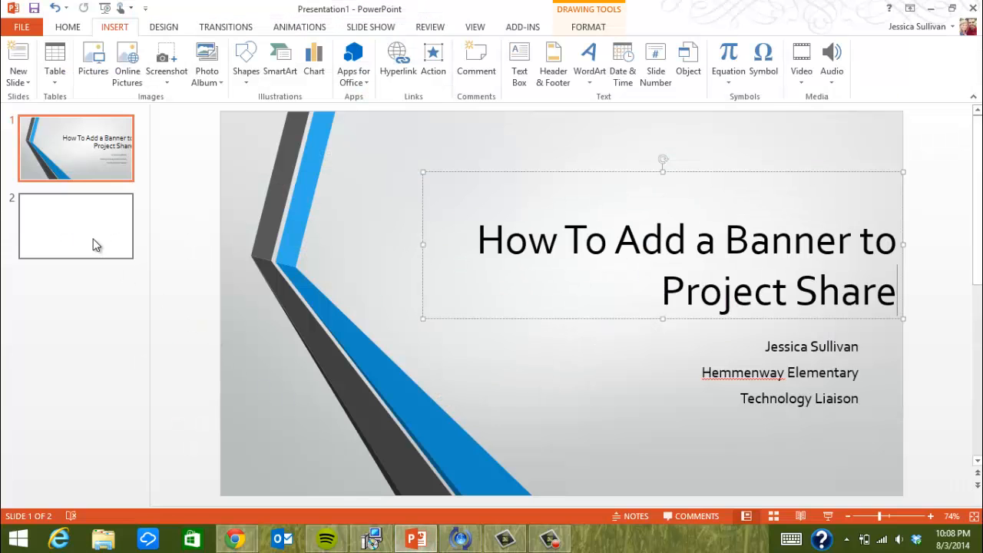
left_click(96, 245)
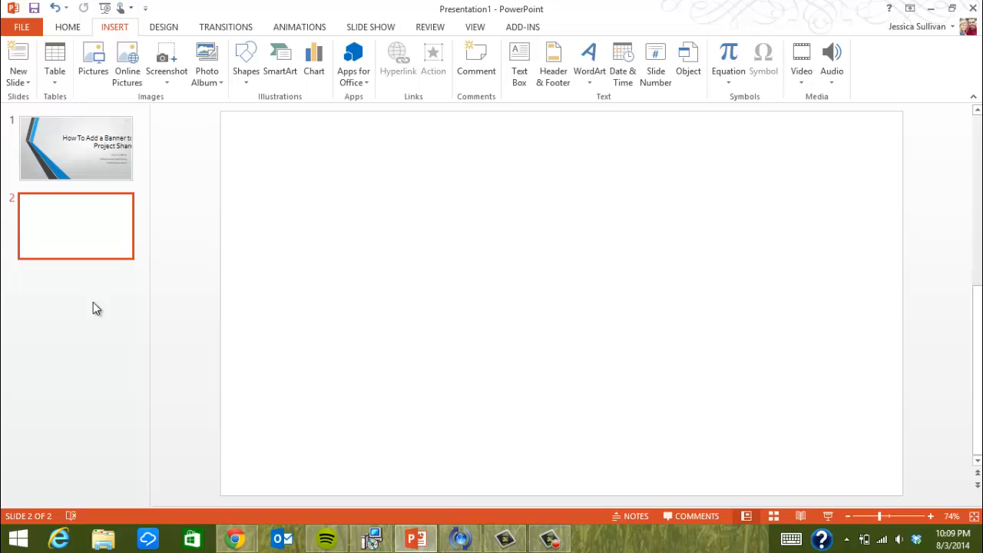
left_click(91, 69)
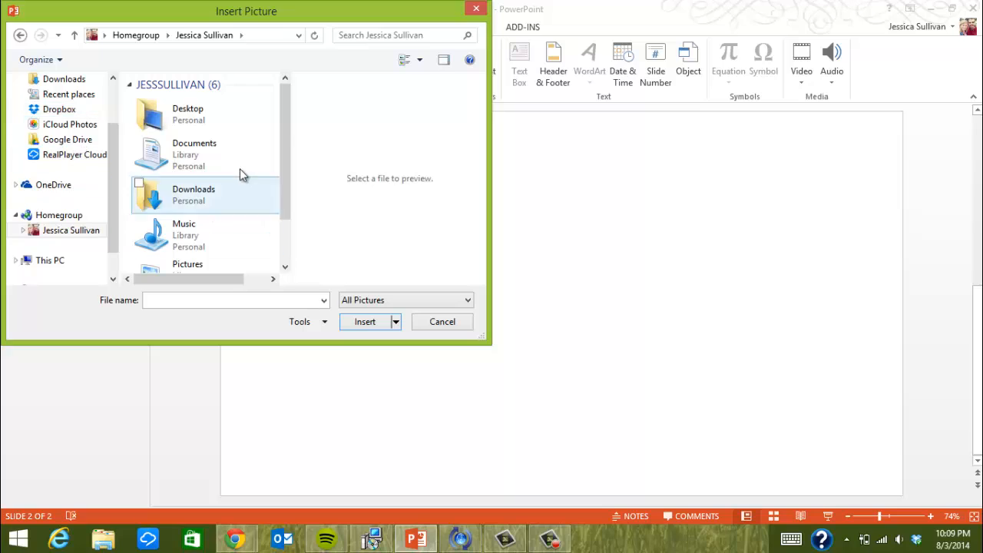
left_click(214, 159)
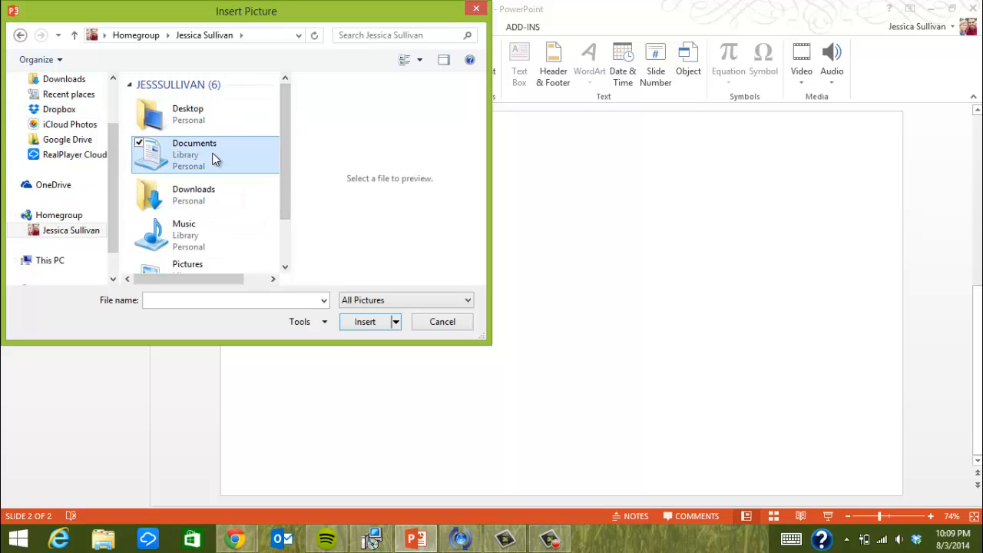
double_click(236, 159)
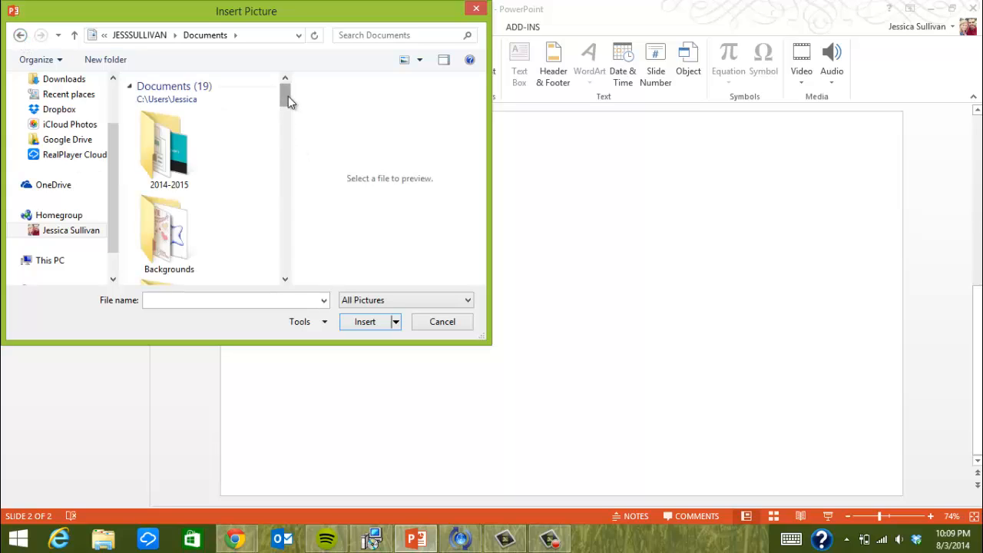
scroll(283, 107, "down", 3)
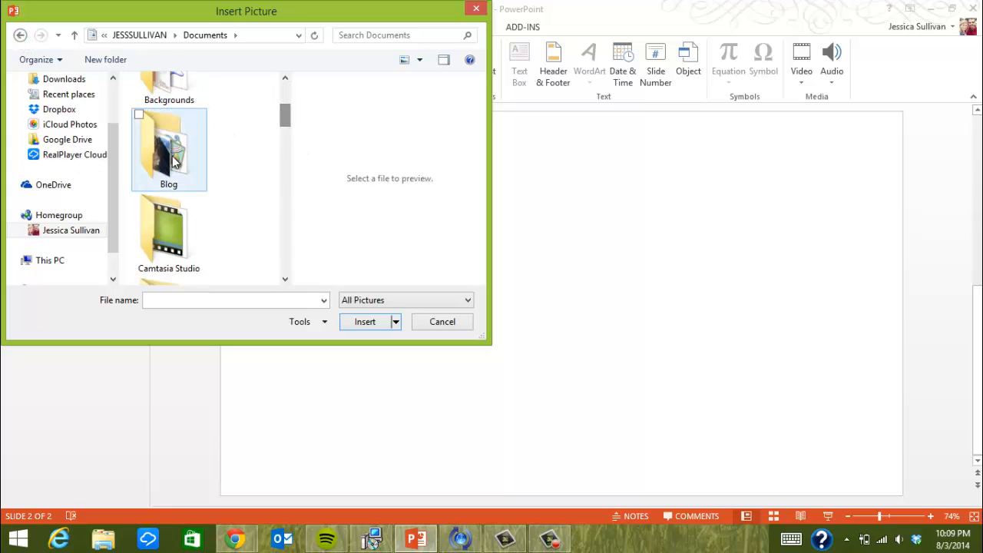
double_click(192, 159)
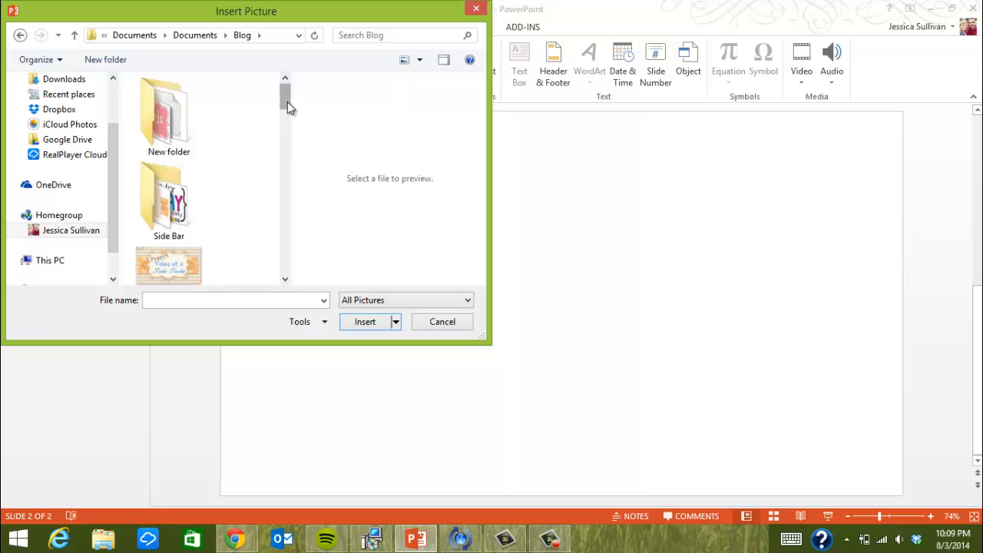
left_click_drag(287, 101, 264, 263)
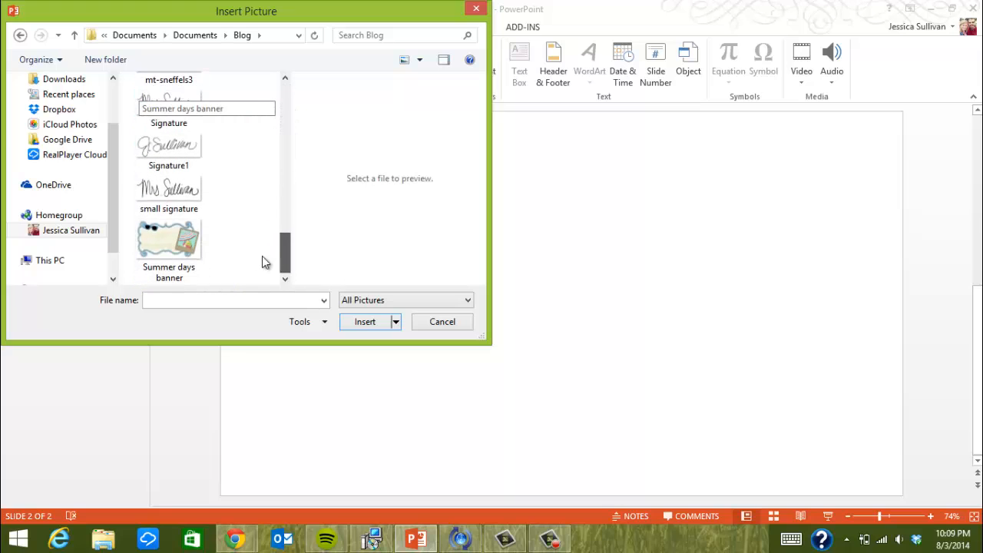
left_click(213, 250)
left_click(370, 326)
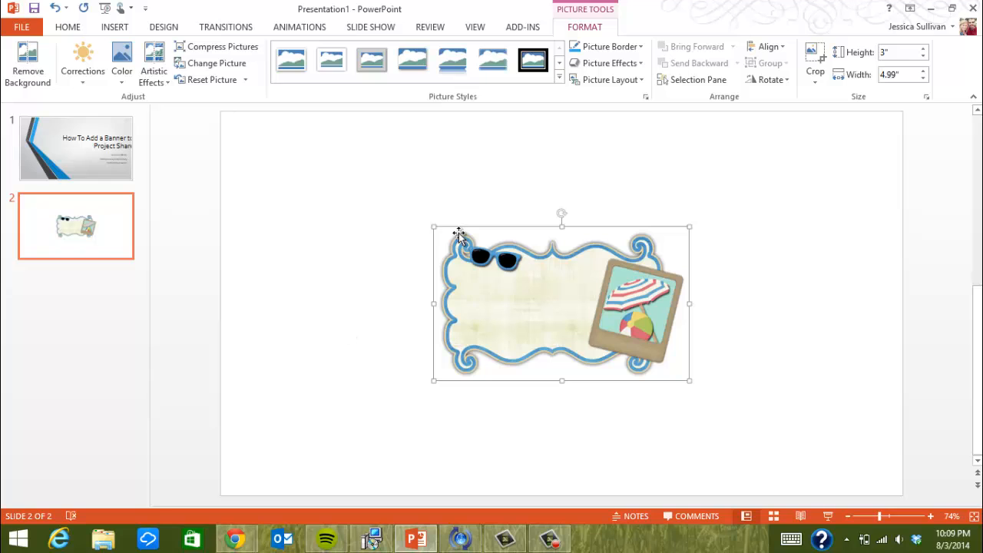
Enlarge the banner picture to about 7.54" high by 12.54" wide and center it on the slide
left_click_drag(284, 167, 243, 156)
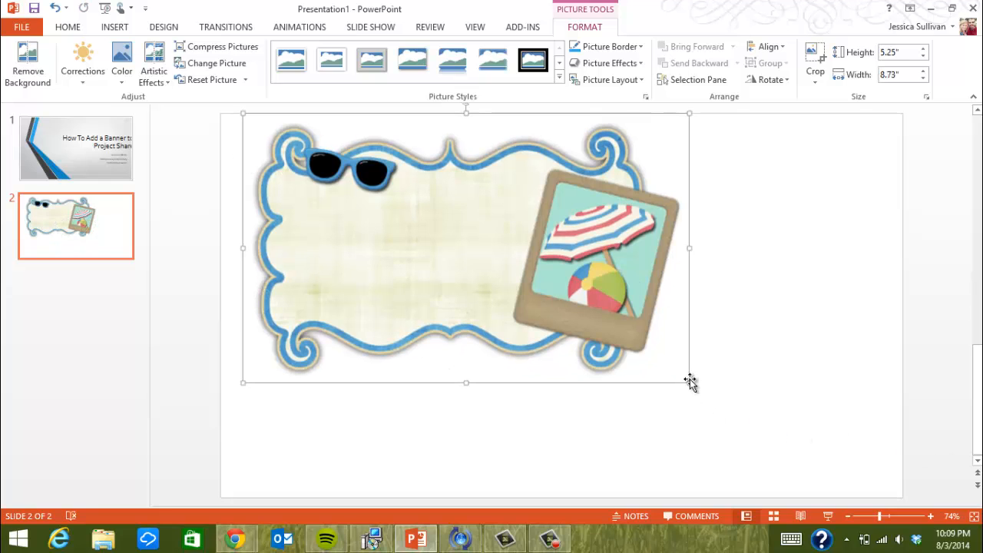
left_click_drag(689, 382, 884, 458)
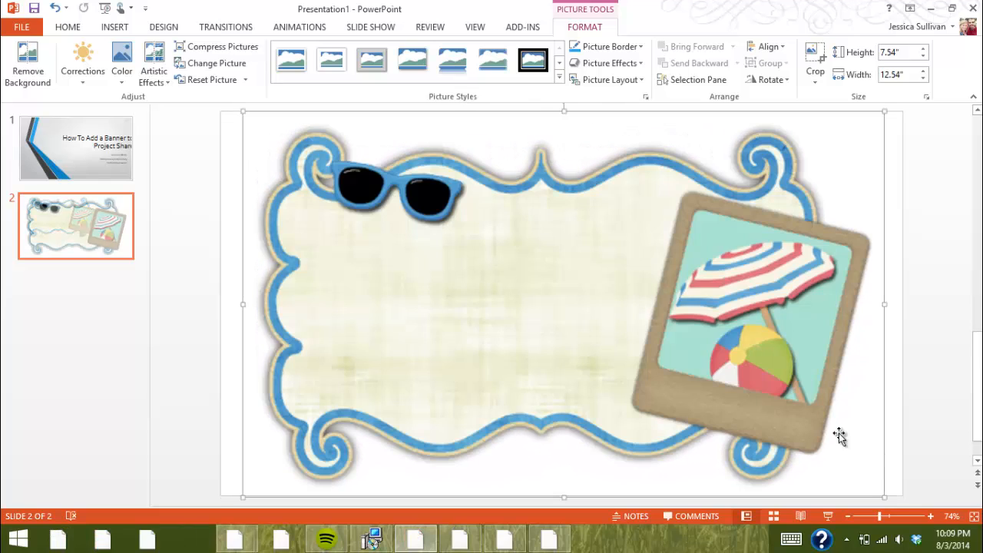
left_click(892, 347)
mouse_move(756, 351)
left_mouse_down()
mouse_move(773, 352)
mouse_move(765, 353)
left_mouse_up()
Switch to Chrome, check the background behind the class page's banner, and open the Blogger backgrounds on The Cutest Blog on the Block
mouse_move(254, 541)
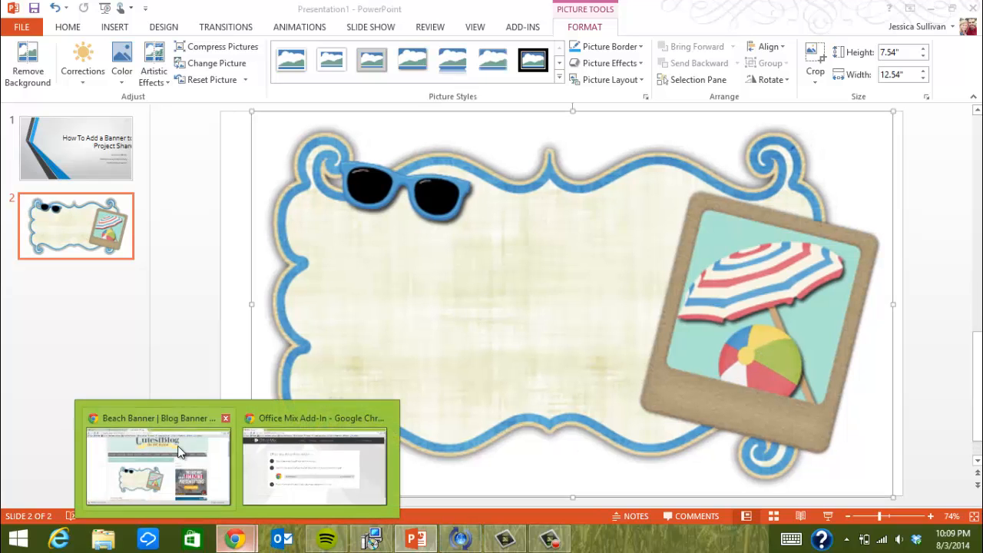
left_click(182, 452)
left_click(186, 8)
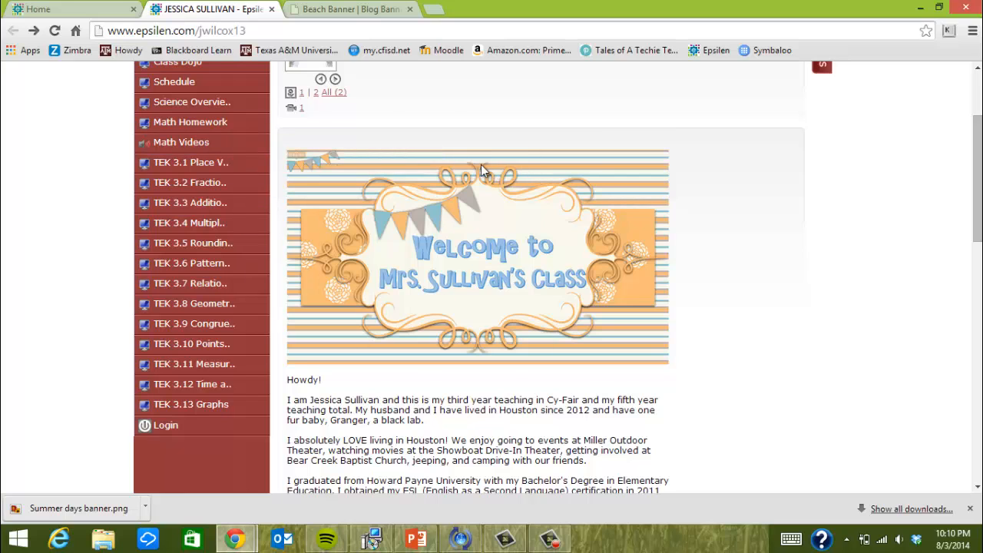
left_click(358, 9)
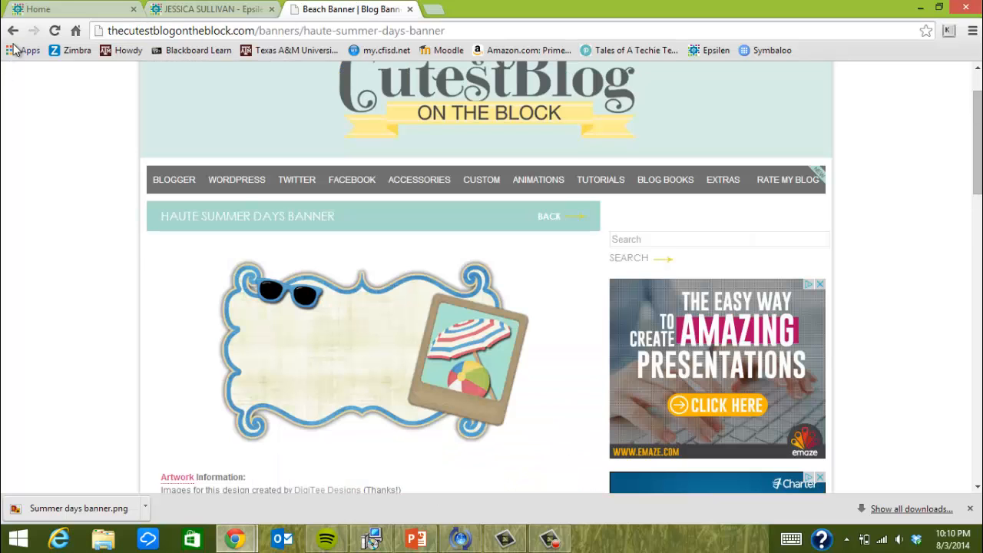
mouse_move(177, 181)
left_click(180, 206)
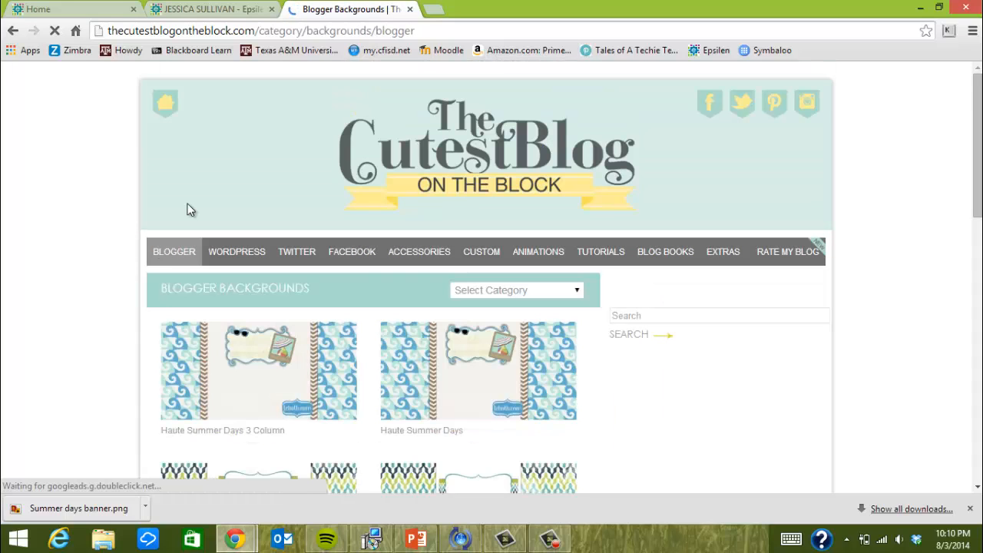
Look over the Blogger backgrounds and filter them by the Nautical category
scroll(649, 340, "down", 2)
scroll(649, 339, "down", 5)
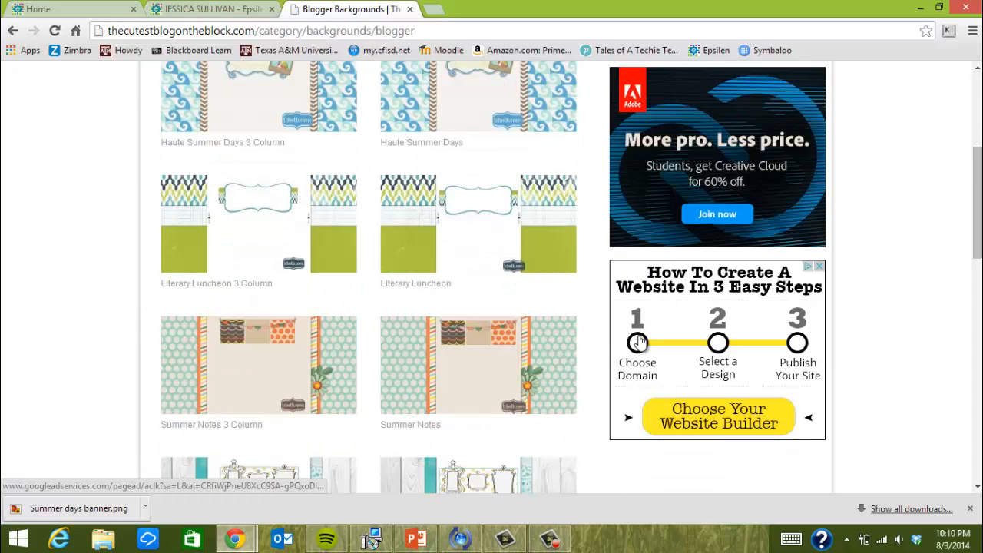
scroll(535, 324, "down", 5)
scroll(536, 323, "up", 10)
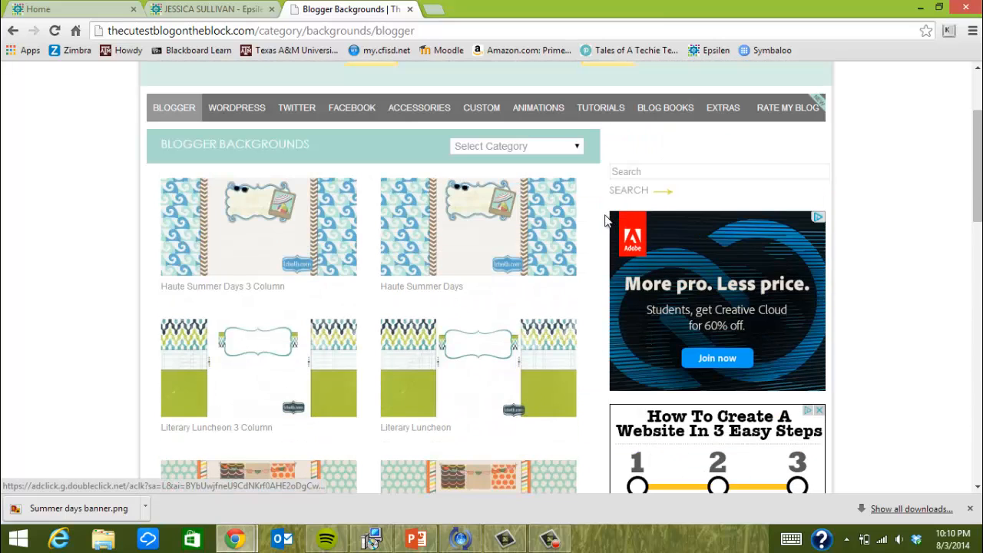
left_click(572, 148)
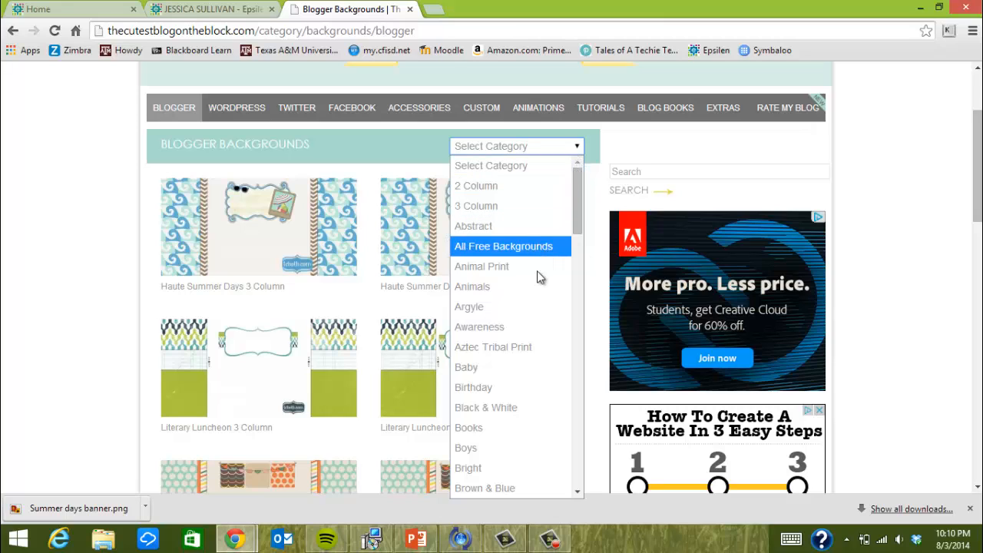
scroll(577, 208, "down", 3)
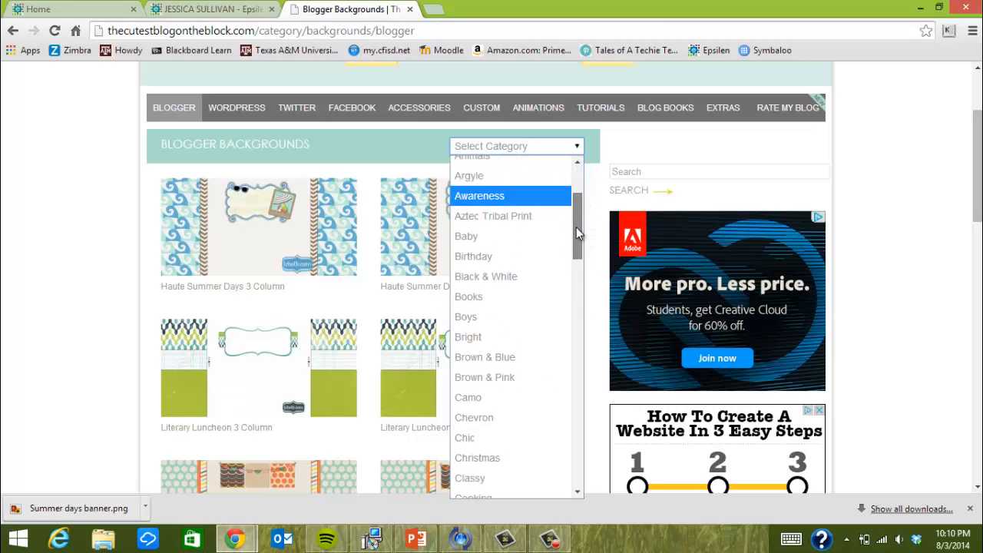
left_click_drag(577, 231, 576, 366)
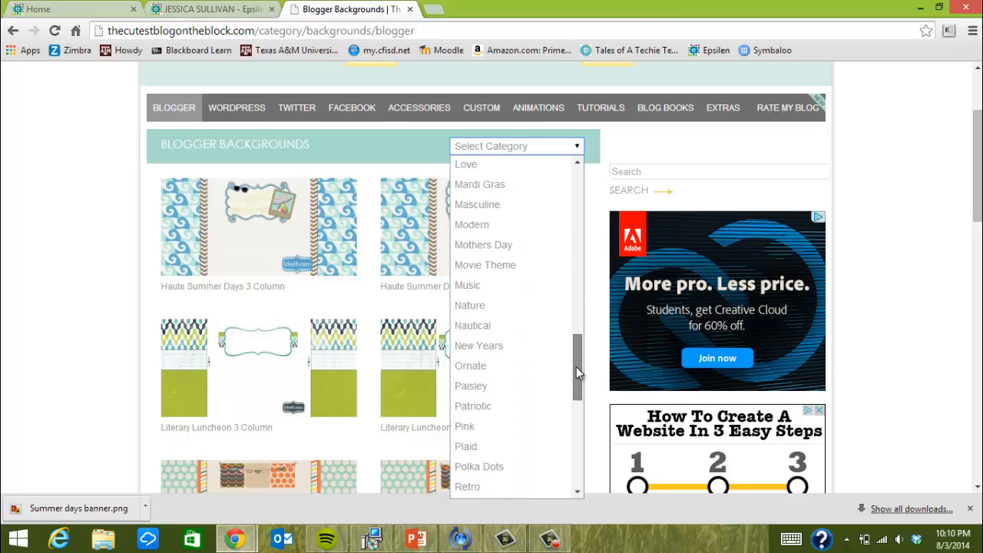
left_click(476, 332)
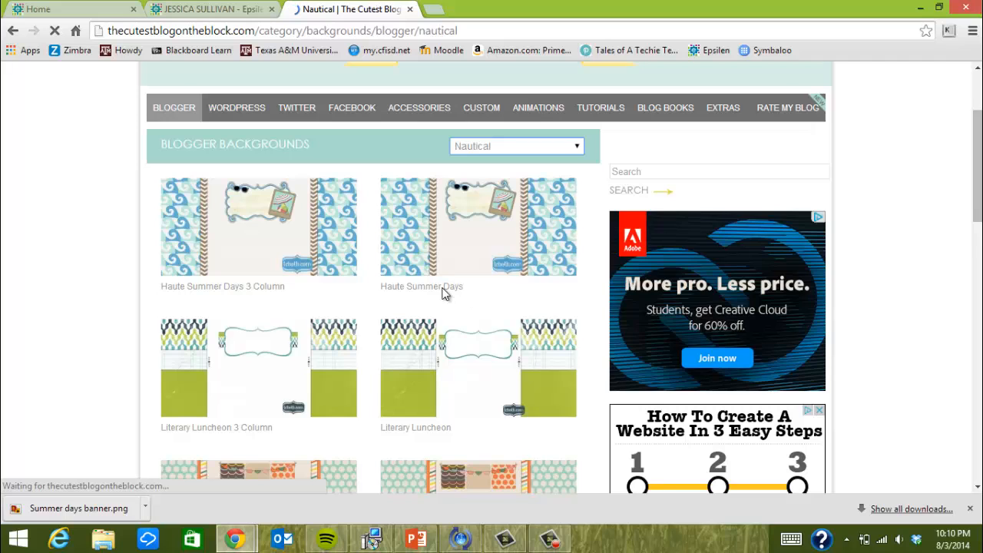
Open the Paradise background and save its preview image as the JPG "paradisecopy-379x288" in the Blog folder
scroll(588, 333, "down", 8)
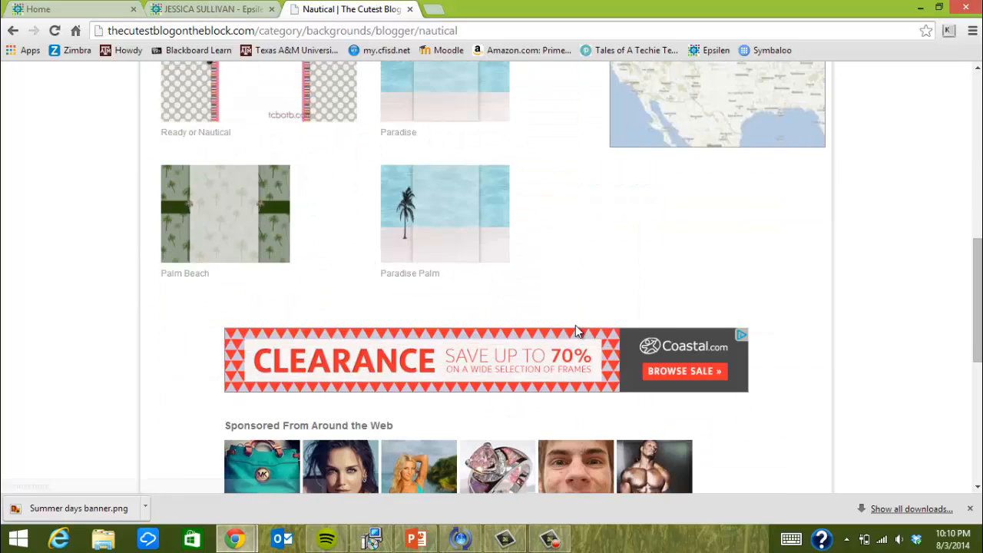
scroll(553, 301, "up", 1)
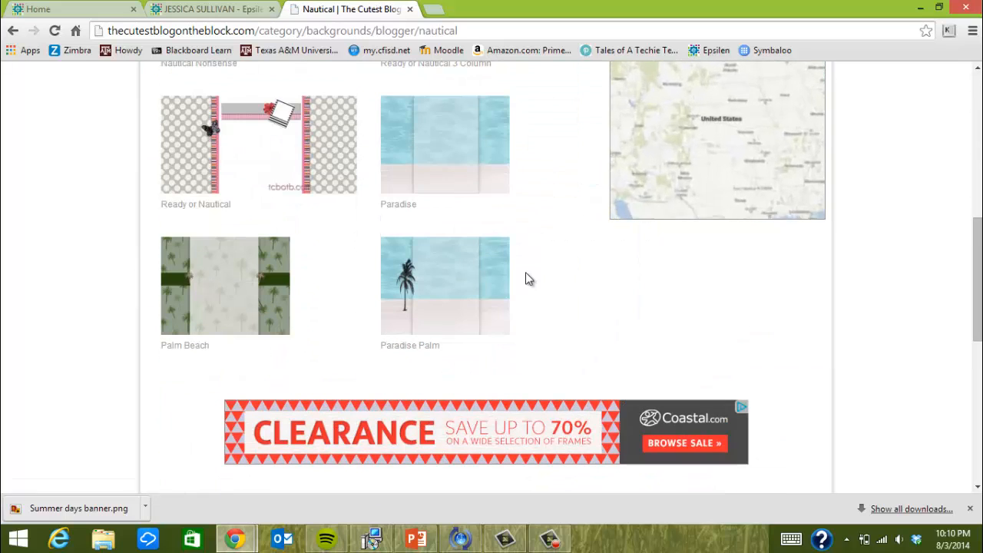
left_click(460, 171)
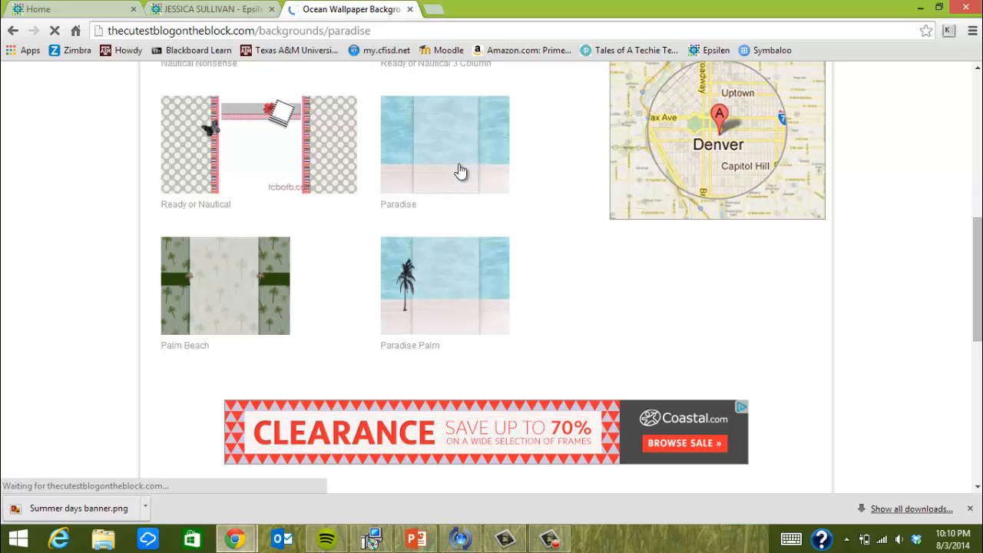
scroll(358, 168, "down", 5)
scroll(347, 143, "up", 2)
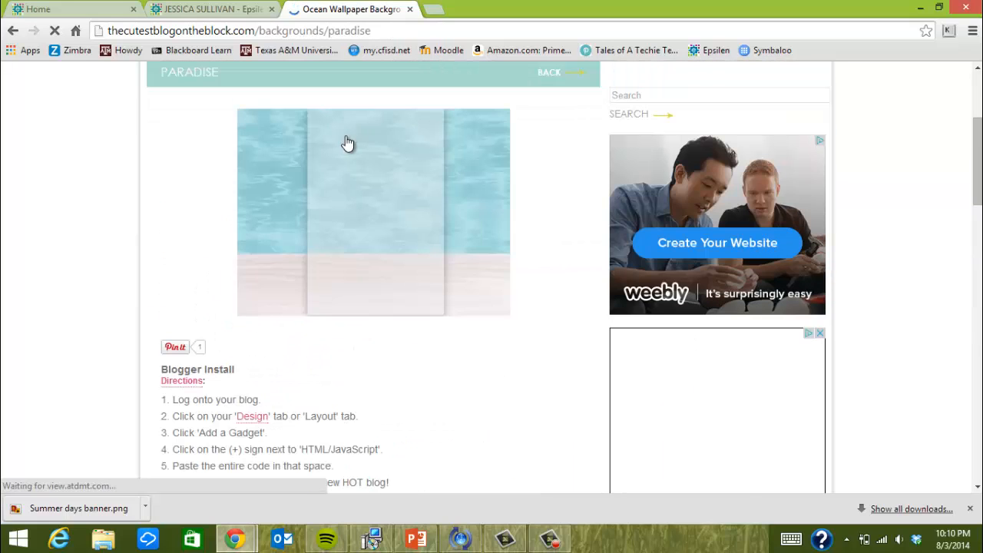
right_click(367, 215)
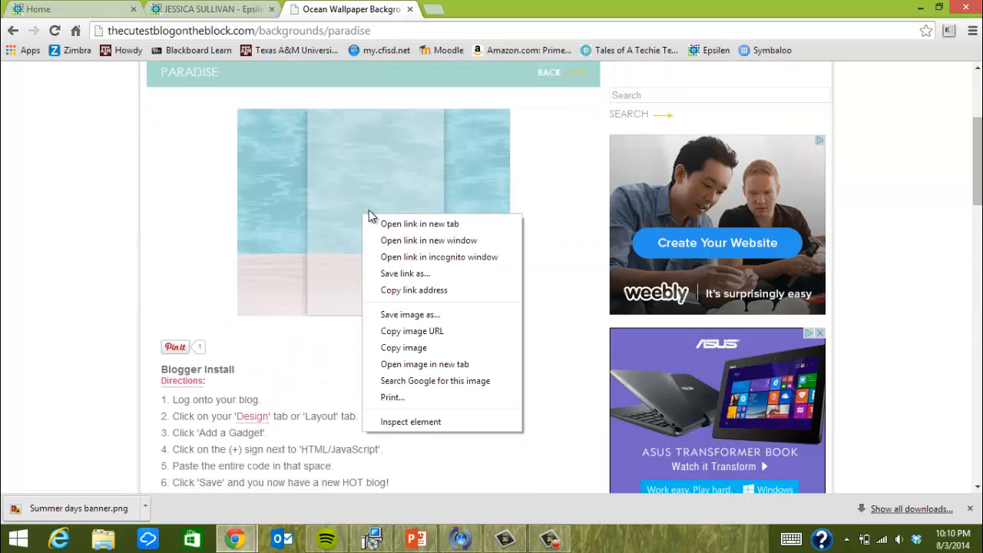
left_click(415, 316)
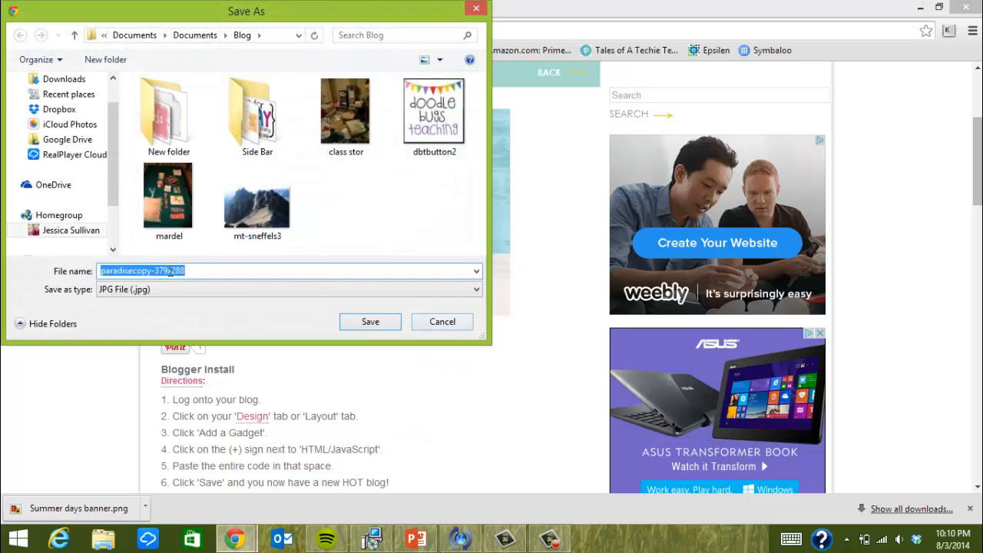
left_click(371, 322)
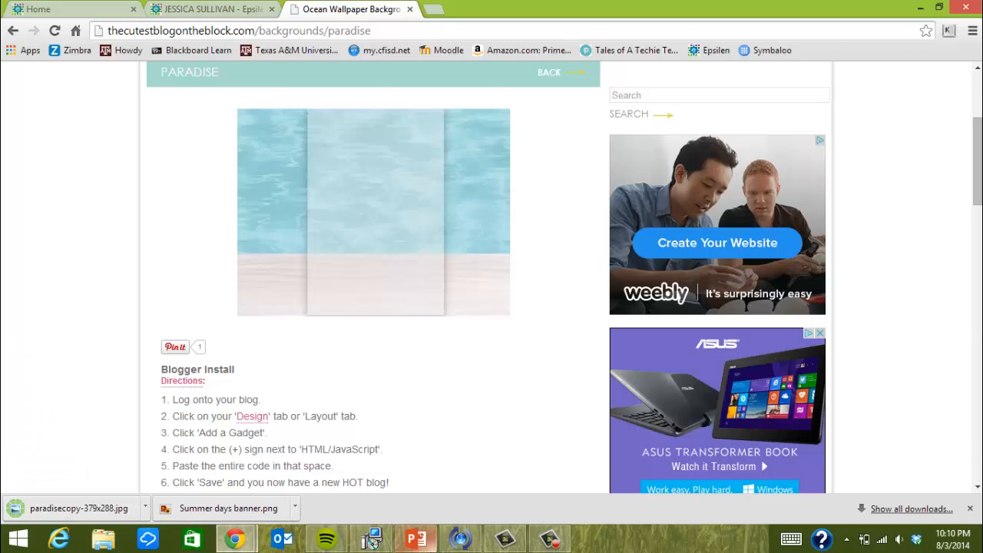
Switch to PowerPoint and open the context options for the empty area of slide 2 beside the banner
left_click(415, 541)
right_click(237, 152)
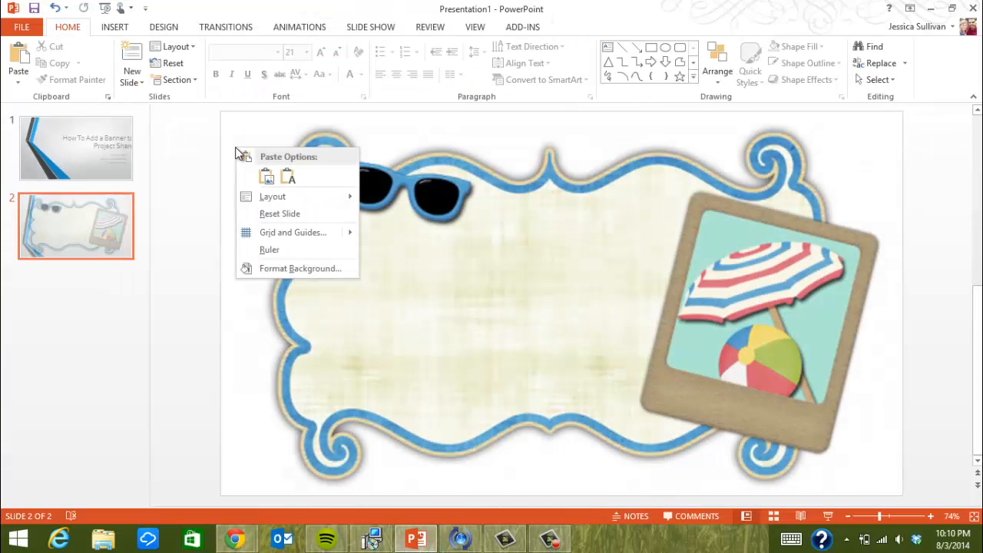
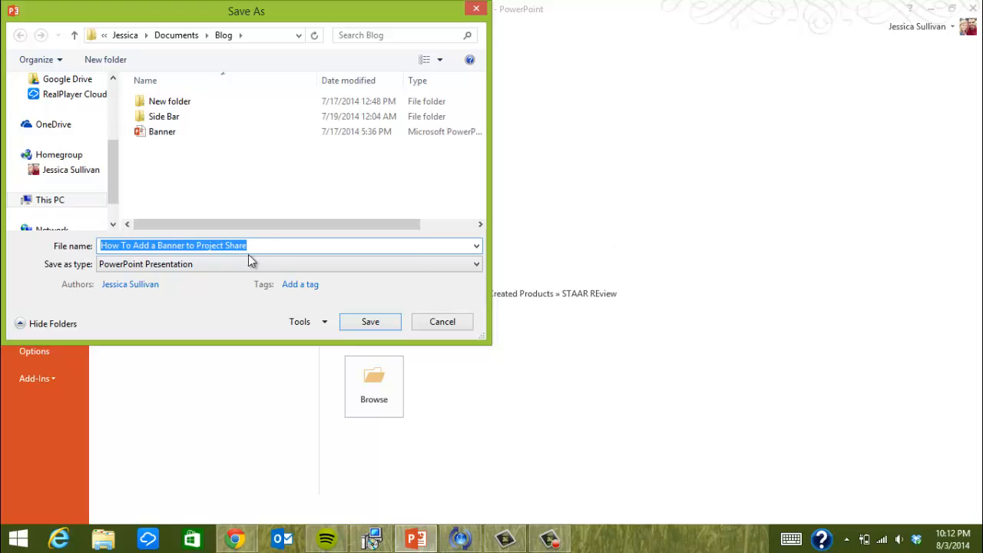
Export only the current banner slide to the Blog folder as a PNG named "Summer Banner"
left_click(248, 263)
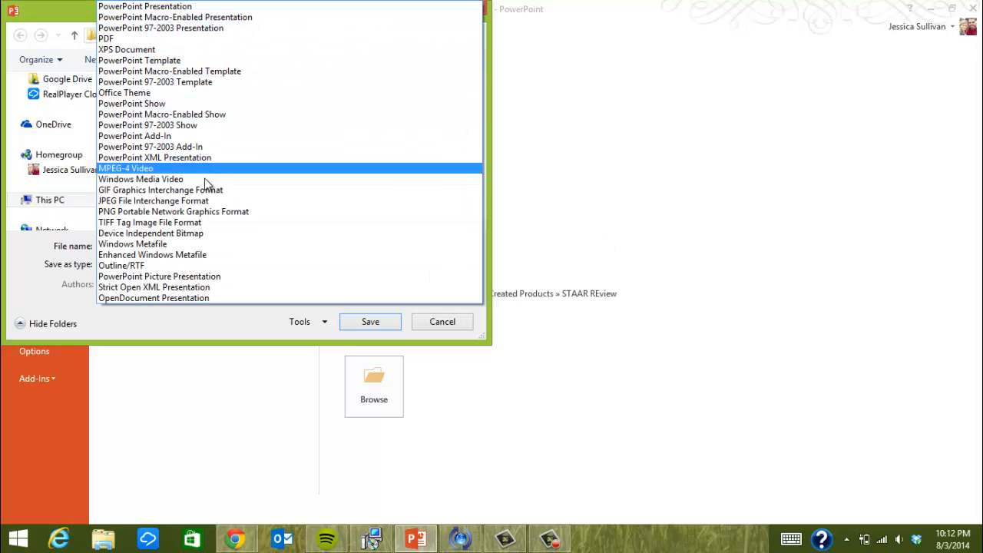
left_click(182, 211)
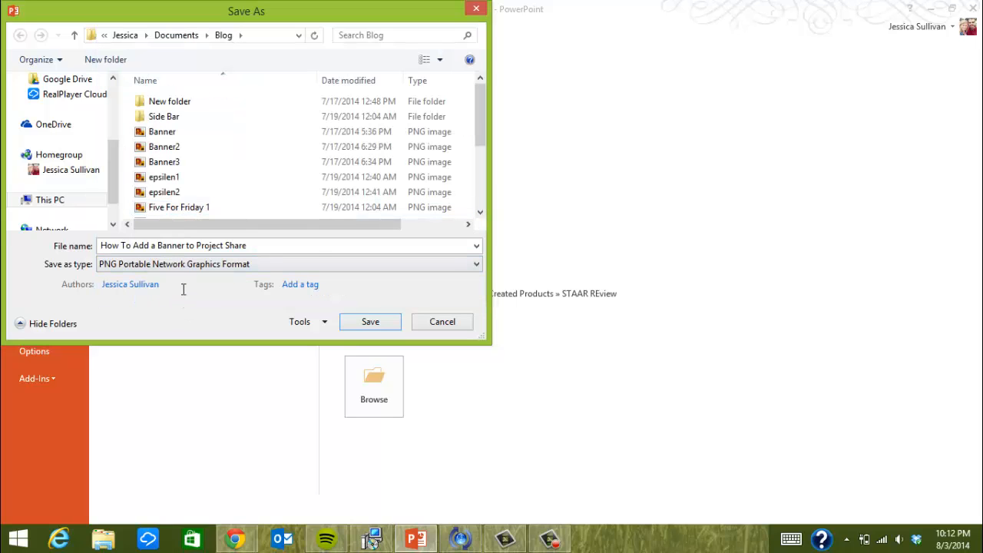
left_click(159, 244)
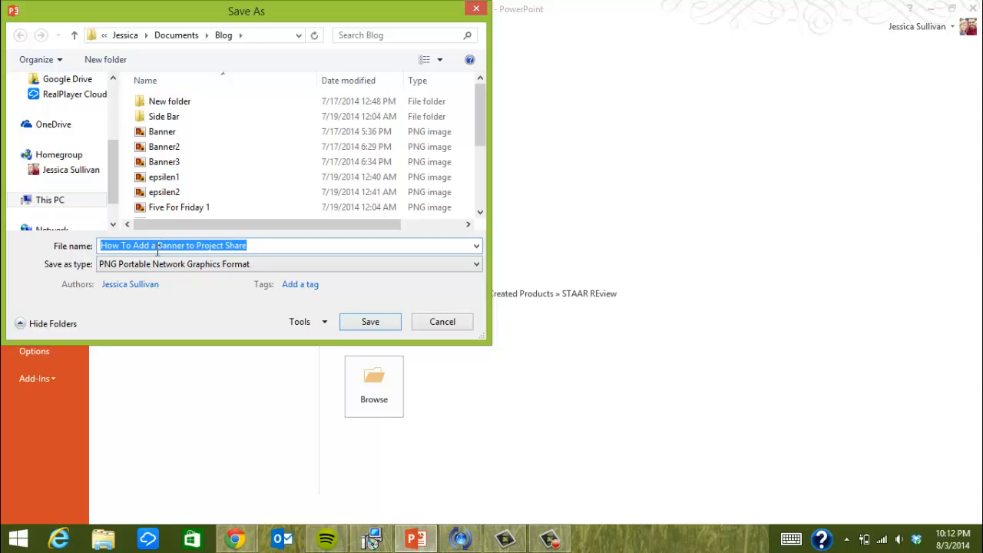
type("Summer Banner")
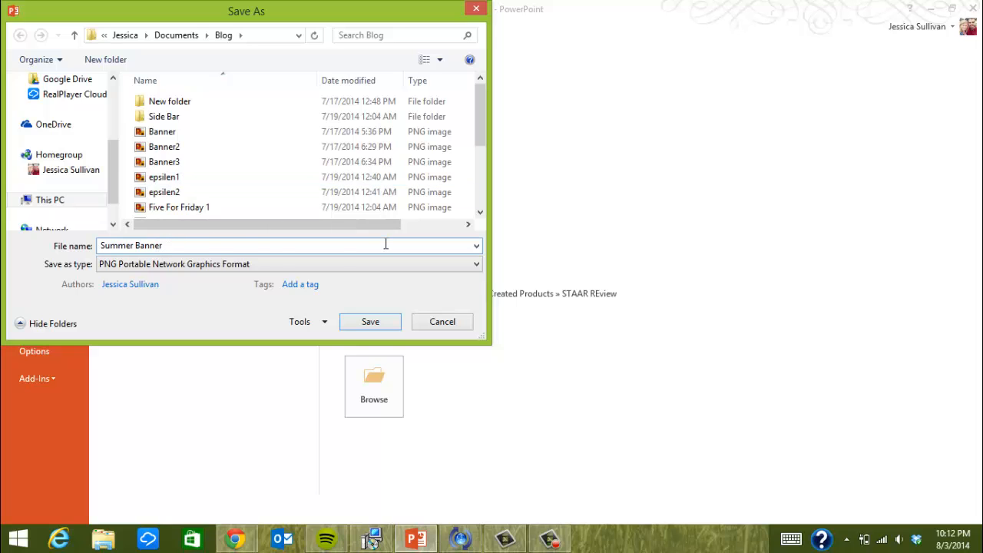
left_click(366, 323)
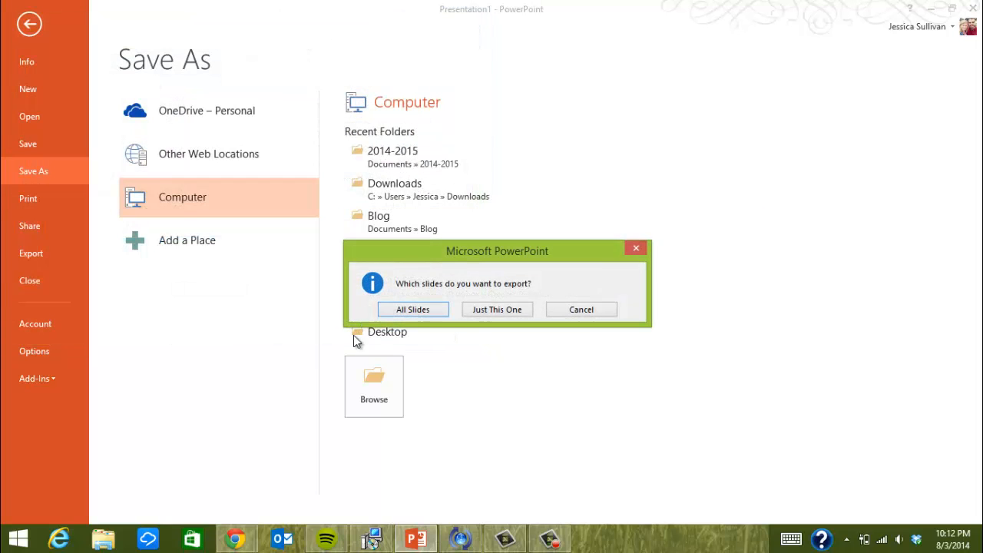
left_click(501, 312)
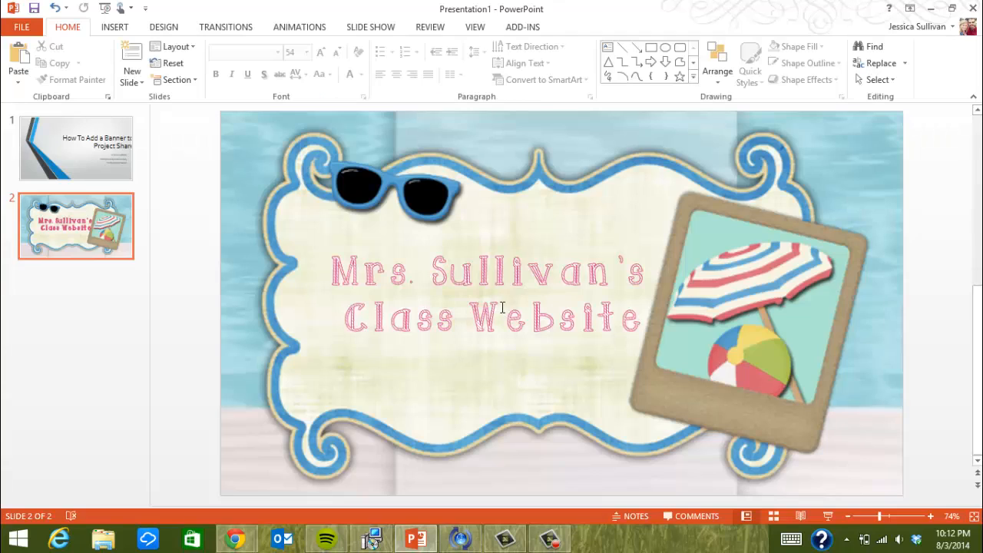
Switch to Chrome and open the class website's existing welcome note for editing in the Epsilen ePortfolio
left_click(929, 8)
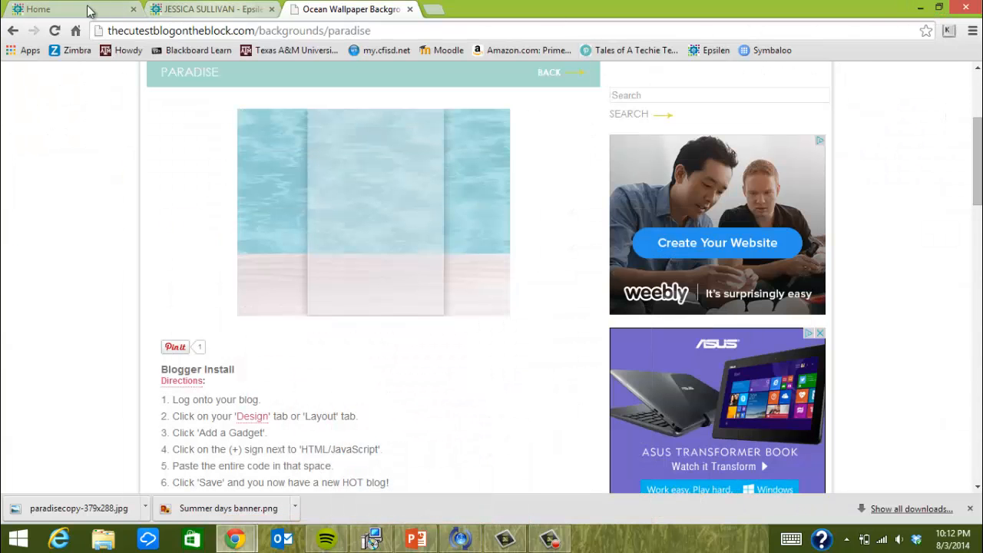
left_click(218, 9)
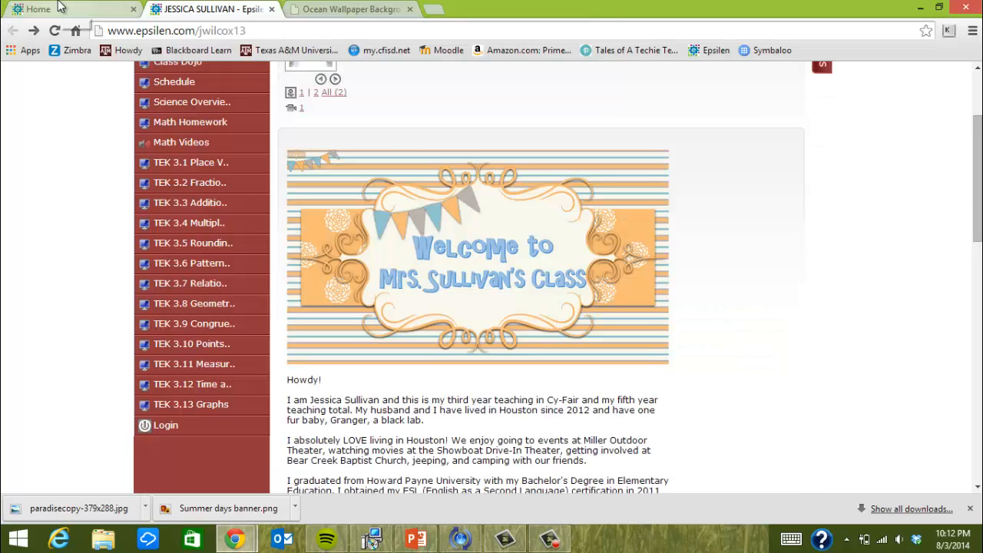
left_click(59, 10)
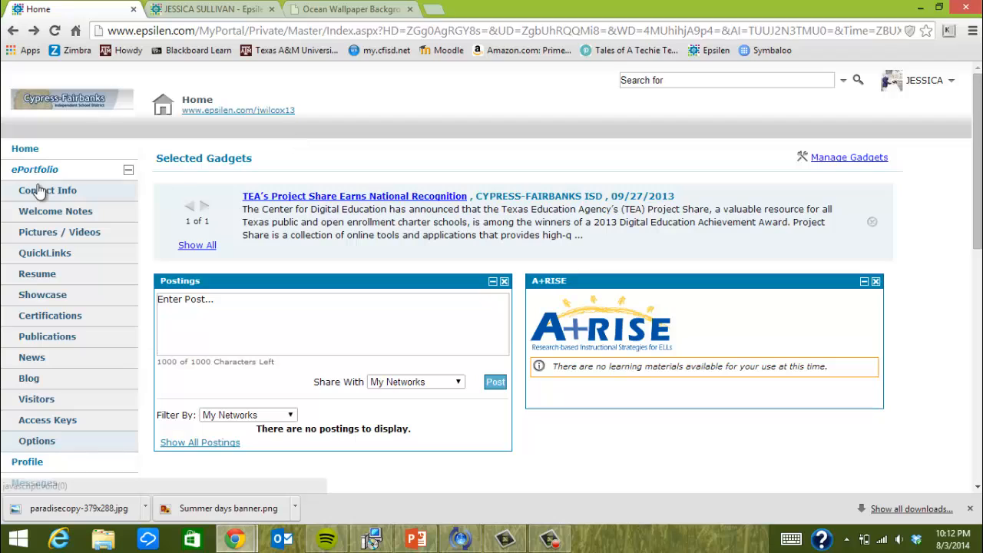
left_click(54, 217)
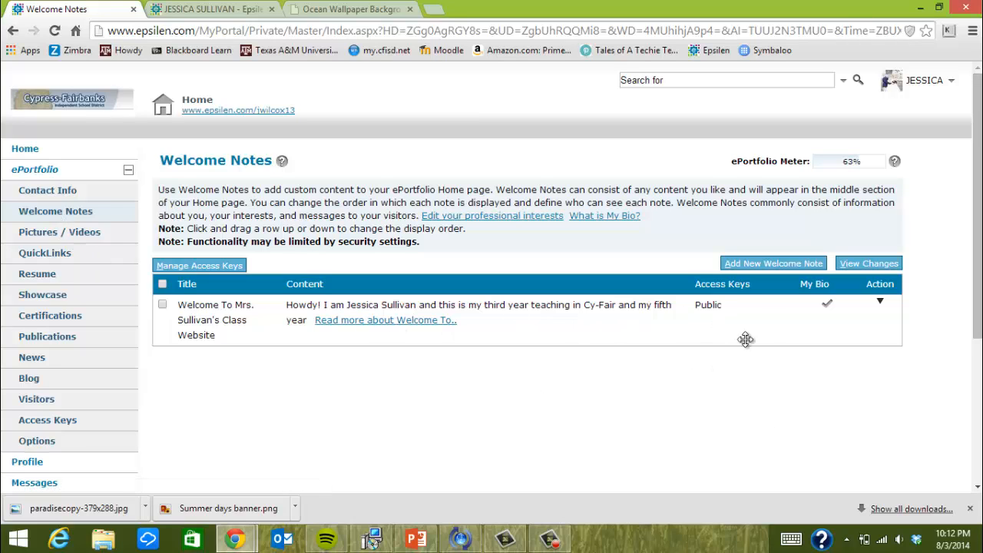
left_click(880, 302)
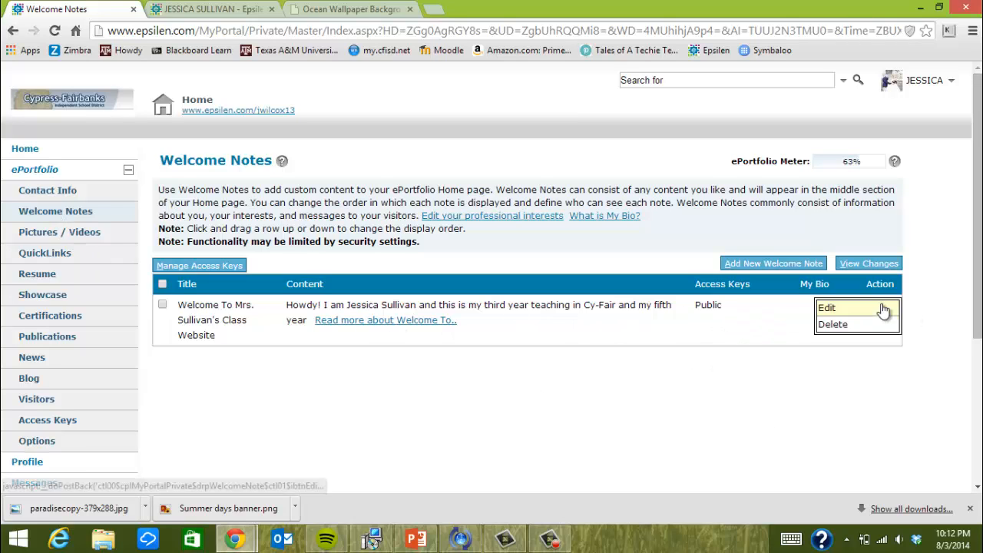
left_click(825, 309)
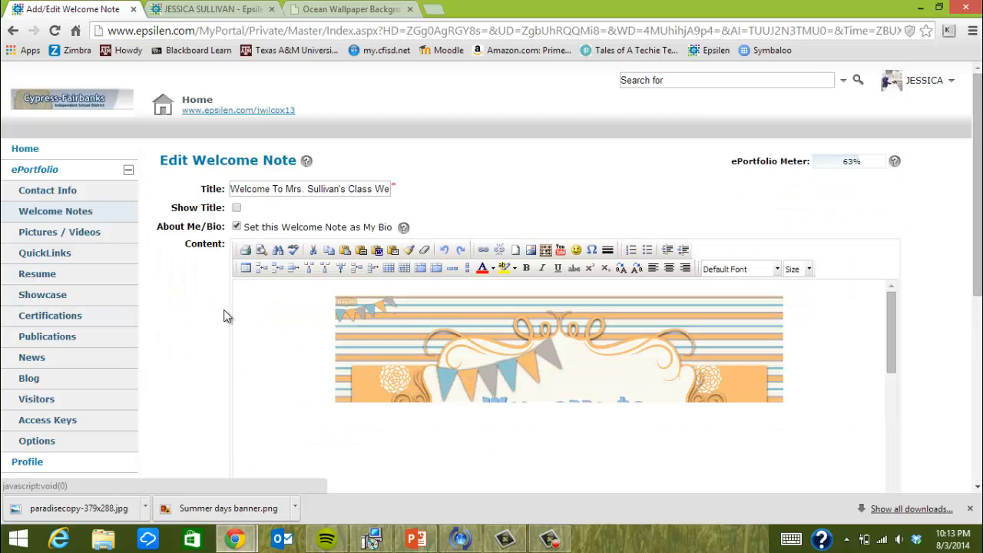
Review the current banner in the welcome note's content and open the picture upload for inserting a new image
scroll(208, 313, "down", 3)
scroll(765, 276, "down", 1)
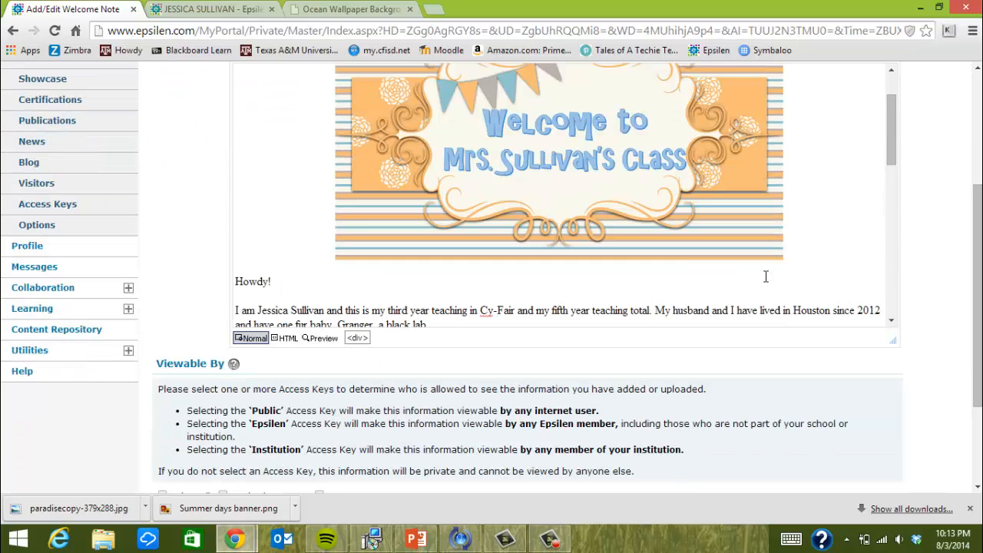
scroll(684, 264, "up", 4)
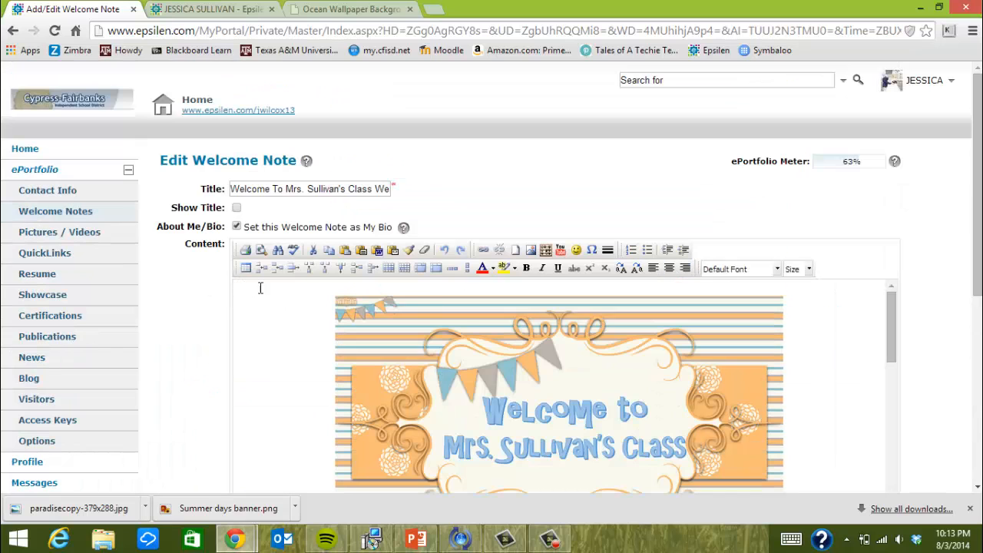
left_click(530, 252)
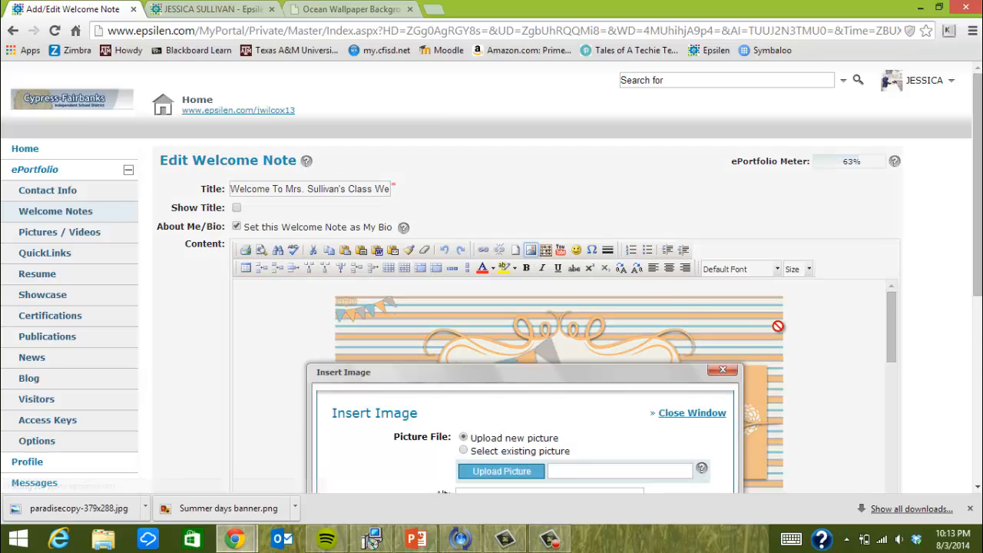
scroll(675, 319, "down", 2)
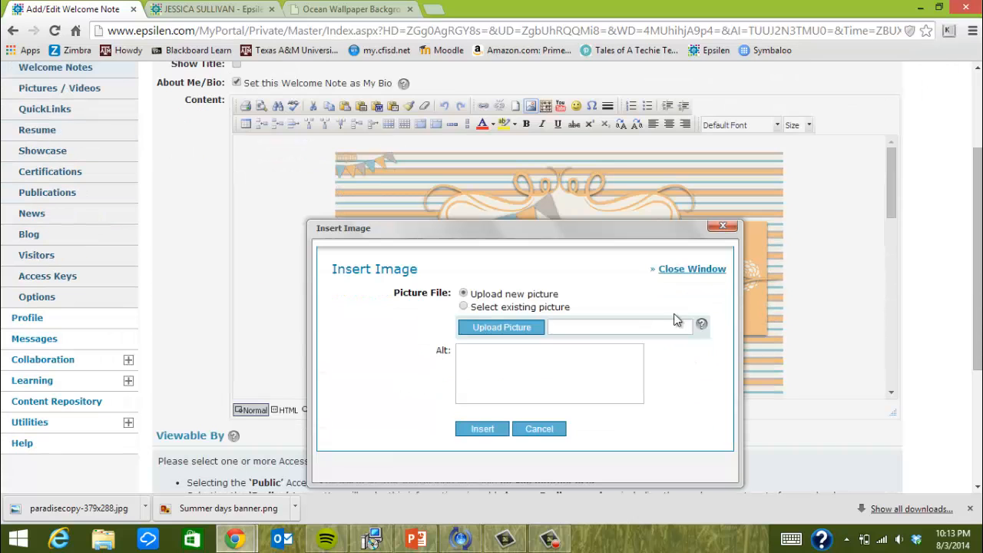
left_click(503, 329)
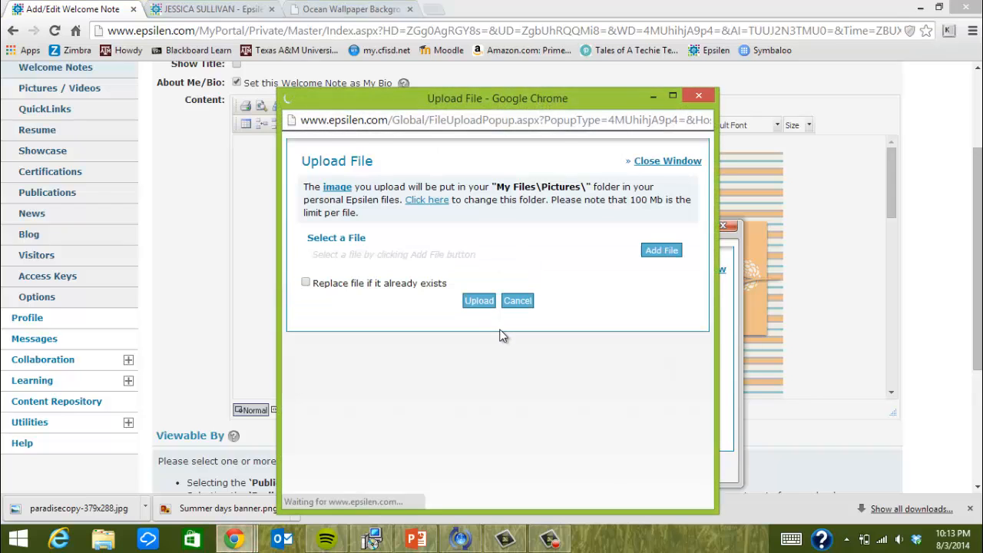
Upload Summer Banner.png from the Blog folder, with replacement of an already existing file enabled
left_click(654, 252)
left_click_drag(571, 207, 571, 370)
left_click(450, 296)
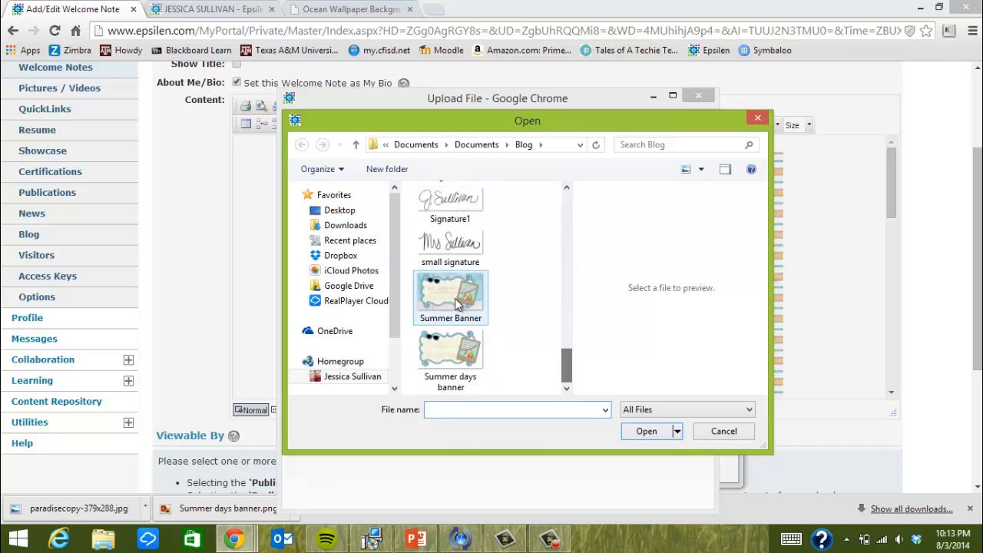
left_click(658, 433)
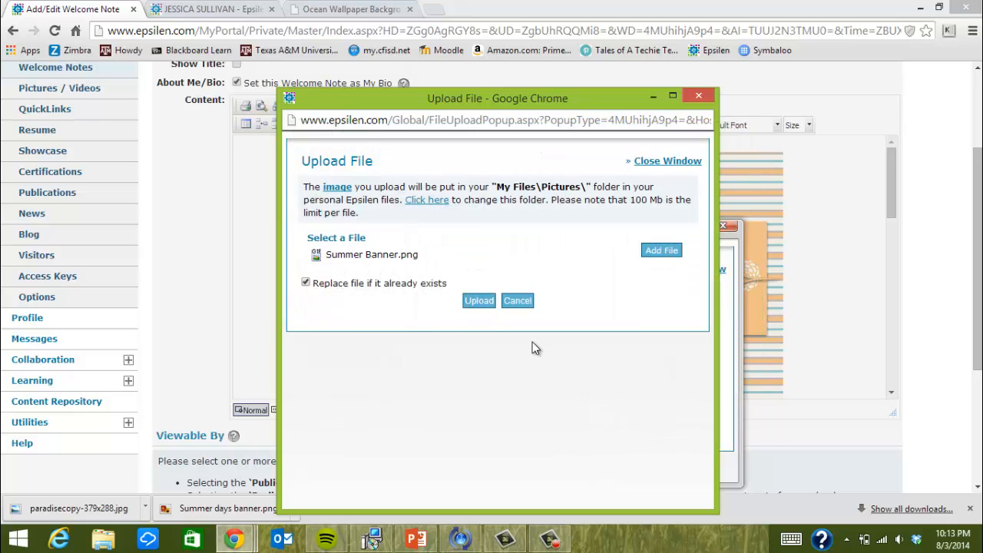
left_click(478, 301)
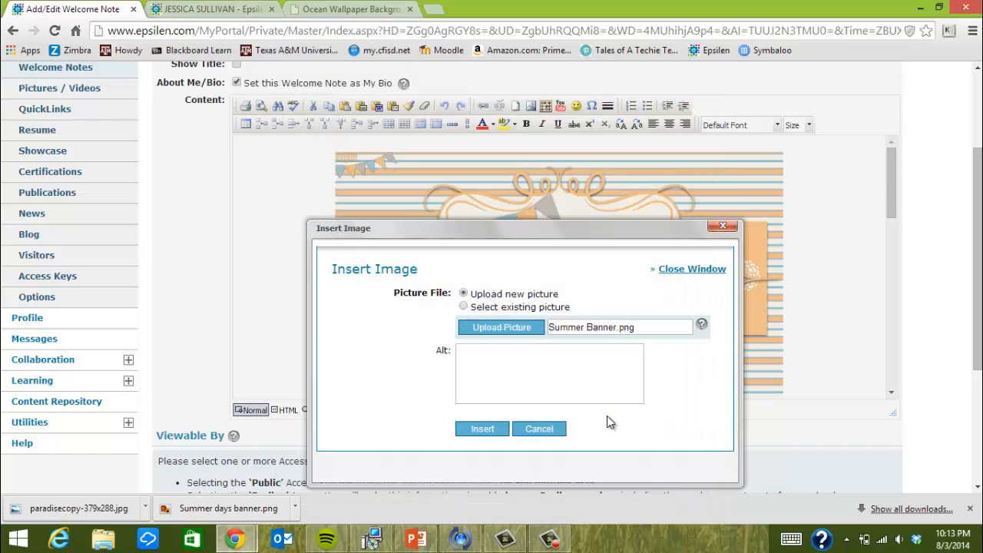
Insert the uploaded Summer Banner picture into the welcome note and preview the content
left_click(483, 429)
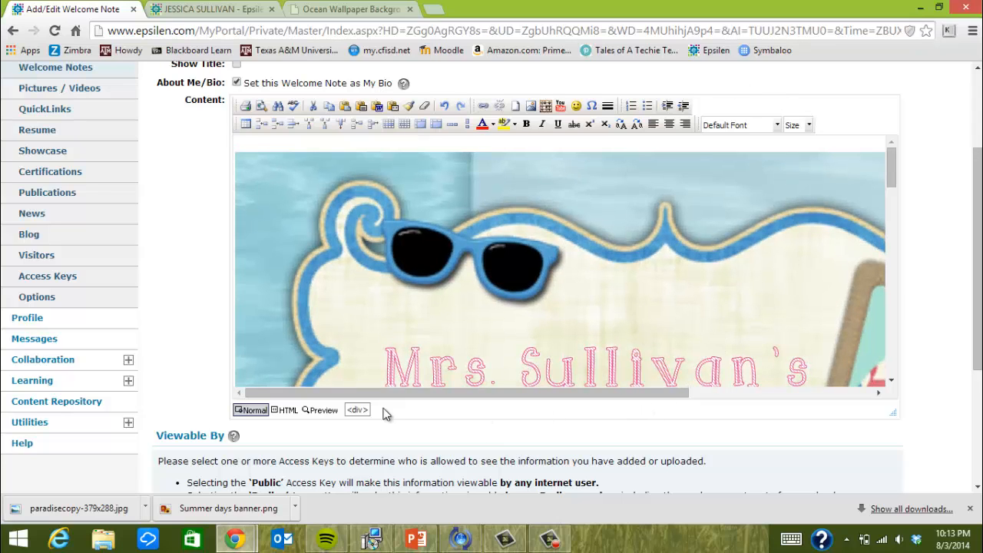
left_click(322, 410)
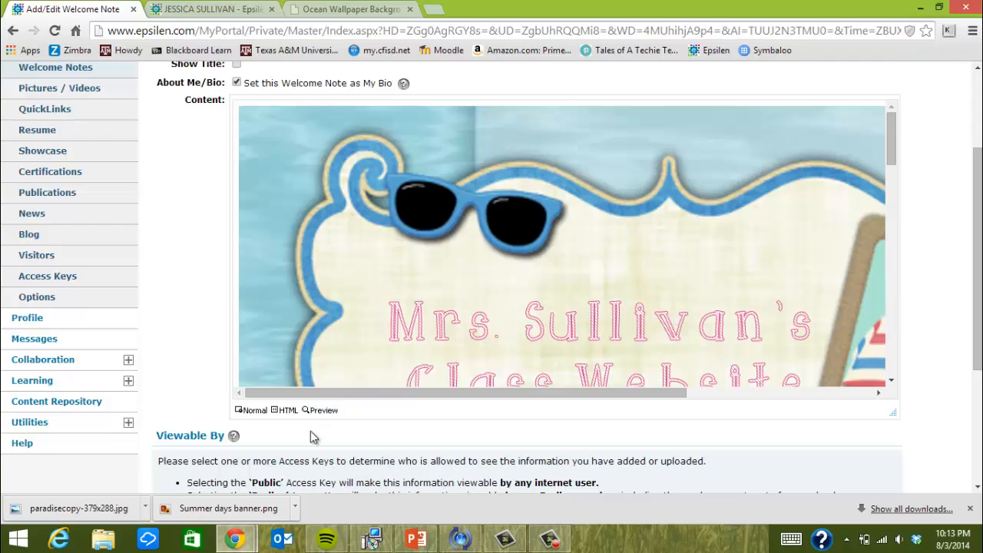
scroll(330, 323, "up", 2)
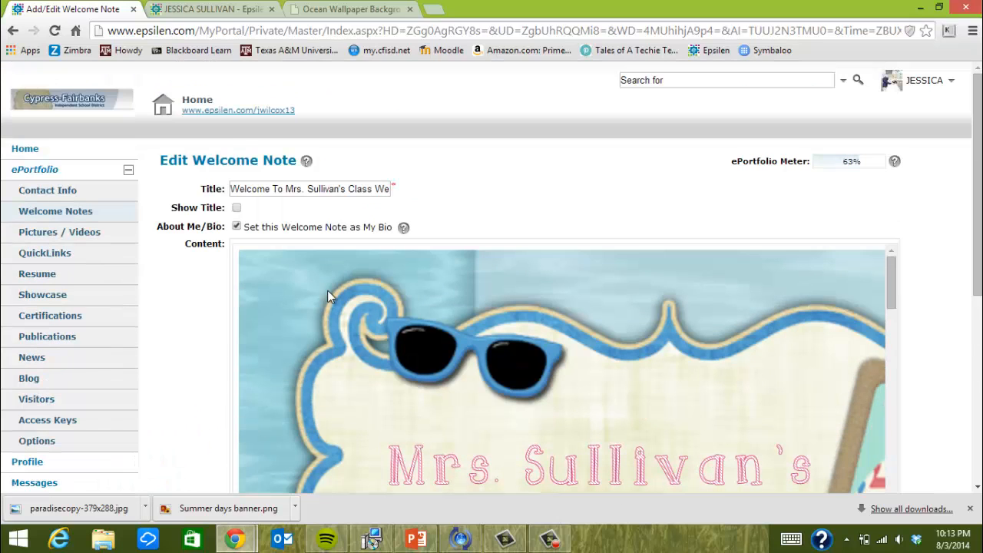
View the banner on the public class website in a new tab, replacing the older duplicate tab, and return to the welcome note editor
left_click(246, 111)
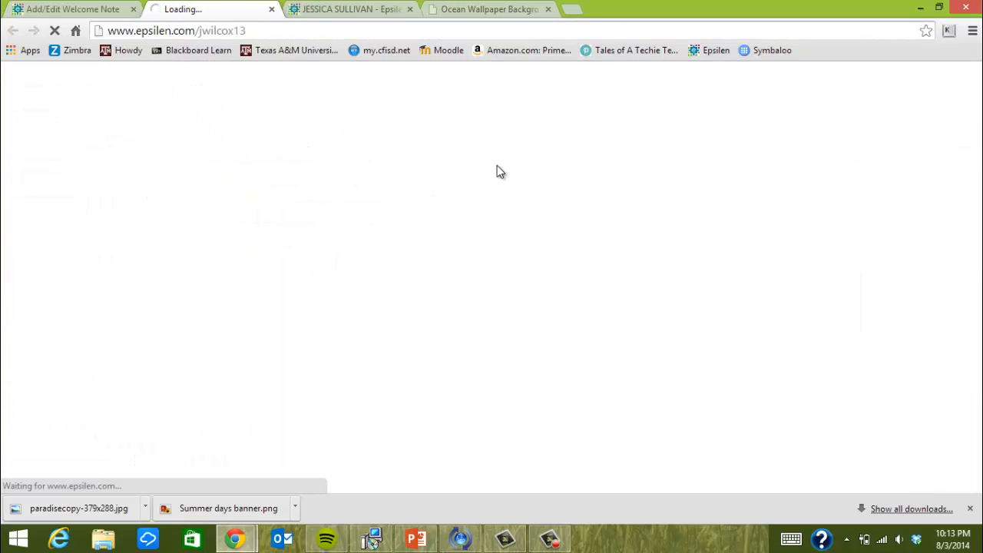
left_click(409, 9)
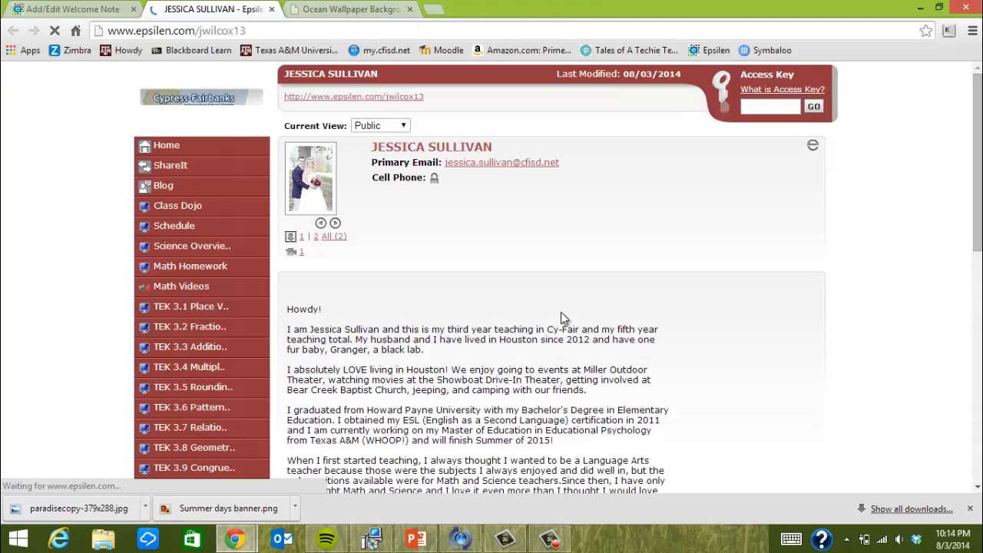
scroll(774, 307, "down", 5)
scroll(569, 241, "up", 5)
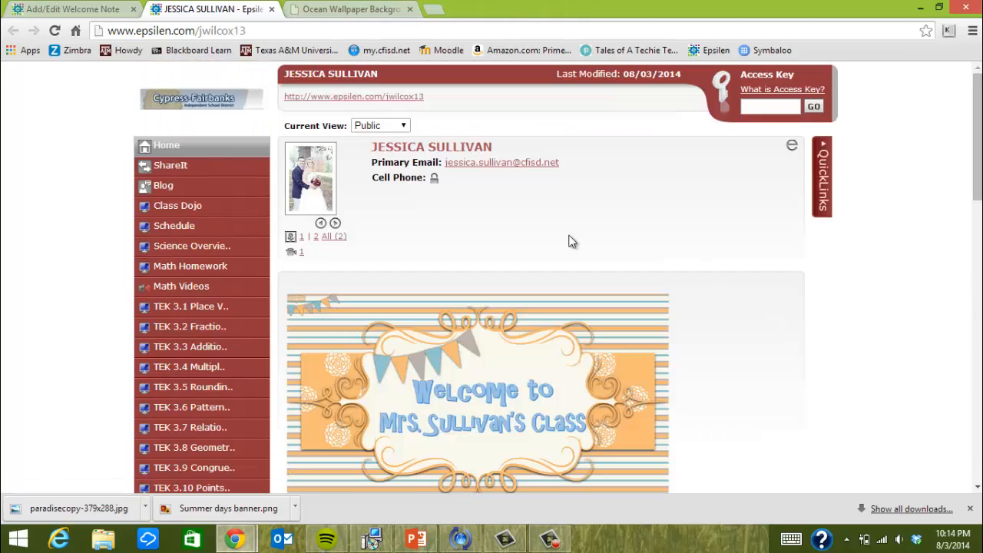
left_click(37, 9)
Examine the welcome note preview, comparing the size of the inserted summer banner with the old orange banner below it
scroll(610, 387, "down", 10)
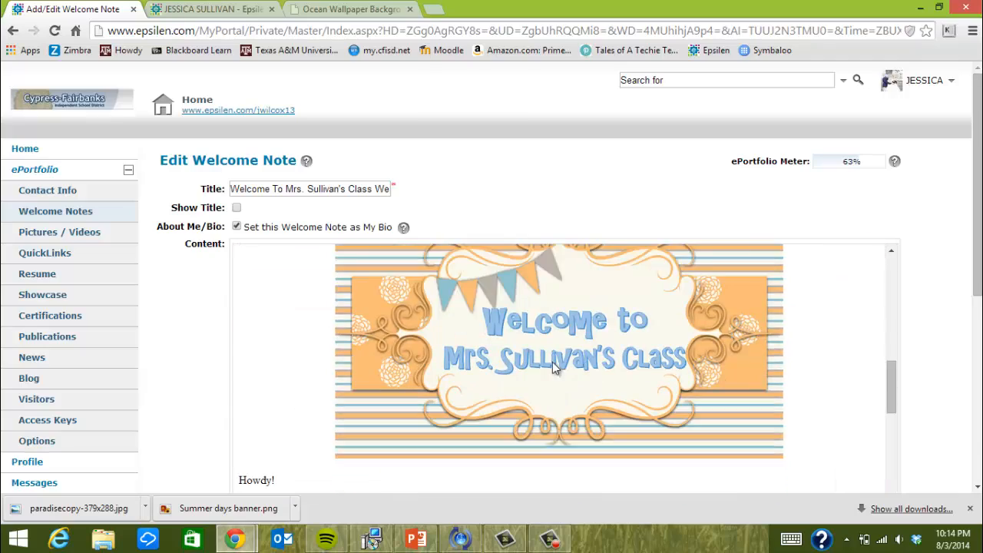
scroll(327, 271, "up", 5)
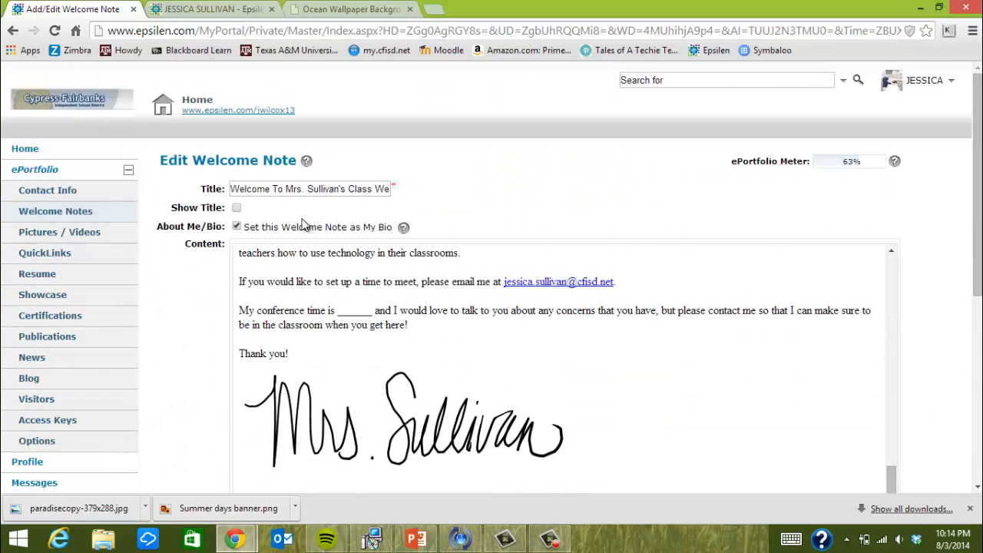
scroll(842, 358, "up", 10)
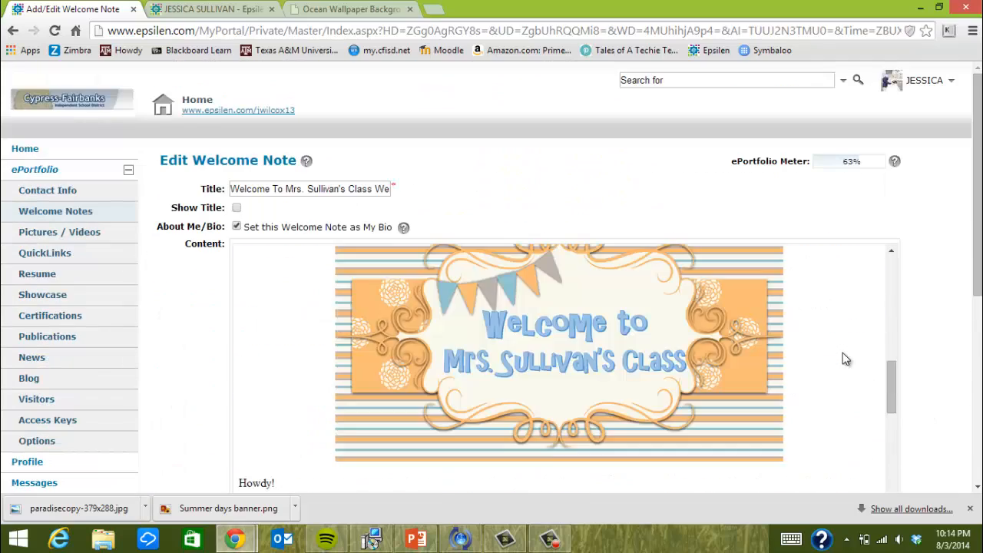
left_click(979, 319)
scroll(957, 333, "up", 5)
scroll(958, 334, "down", 1)
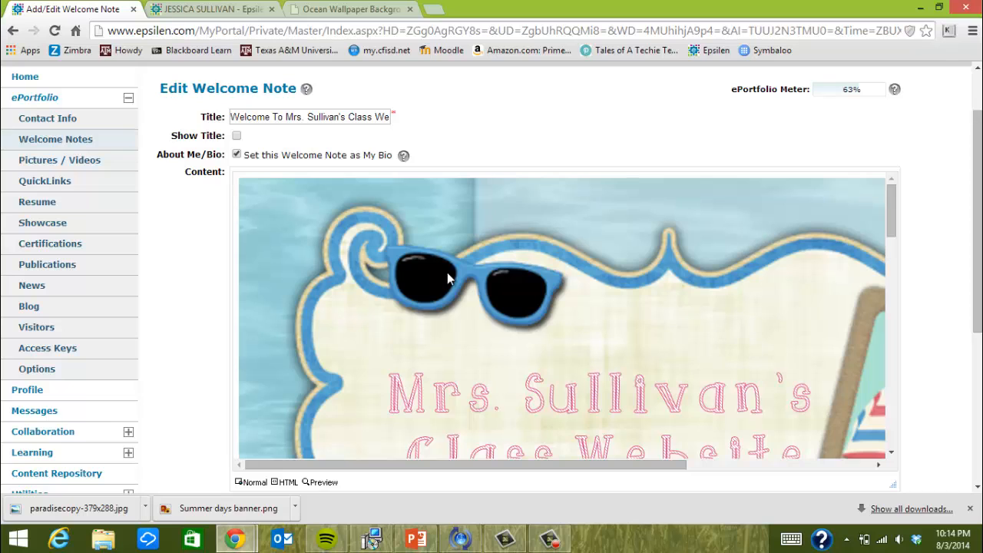
scroll(772, 358, "down", 2)
left_click_drag(603, 466, 890, 470)
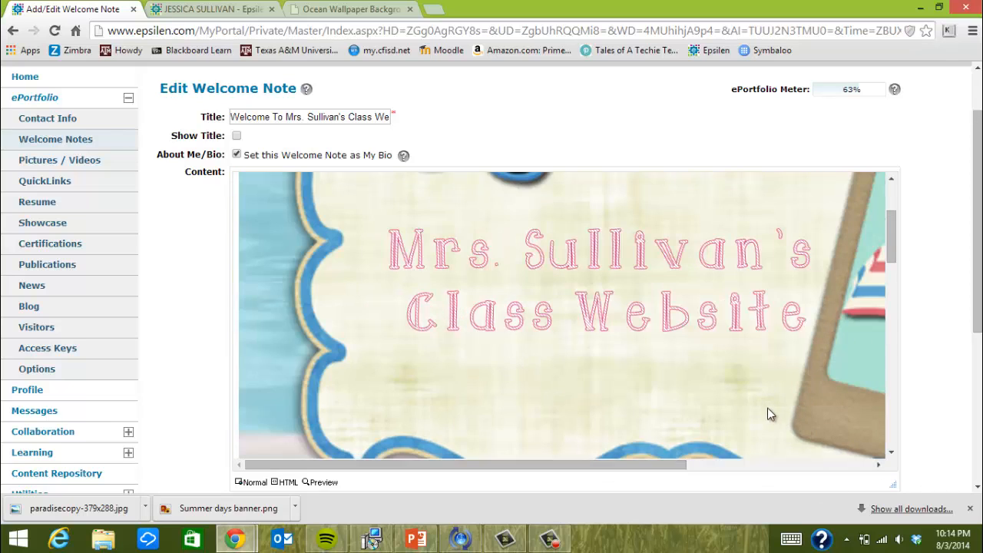
right_click(572, 401)
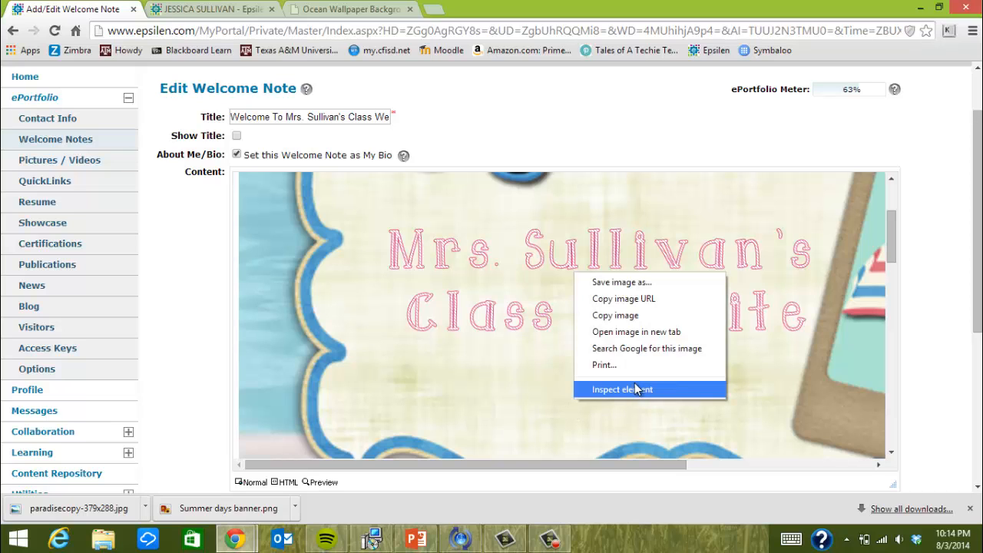
left_click(682, 298)
scroll(463, 323, "down", 6)
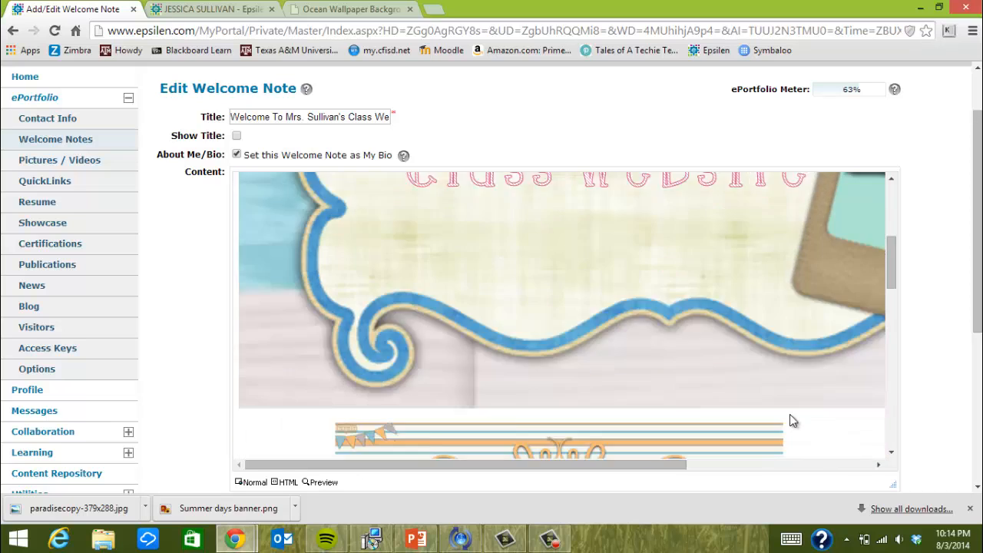
scroll(767, 309, "up", 1)
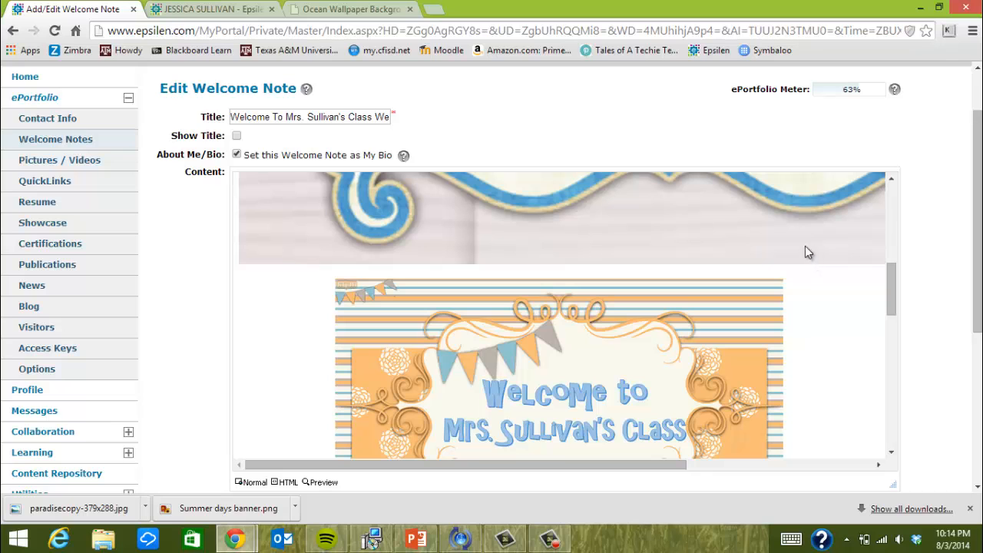
Return the content to normal editing mode and try to delete the inserted summer banner image
scroll(215, 440, "down", 5)
scroll(250, 180, "up", 1)
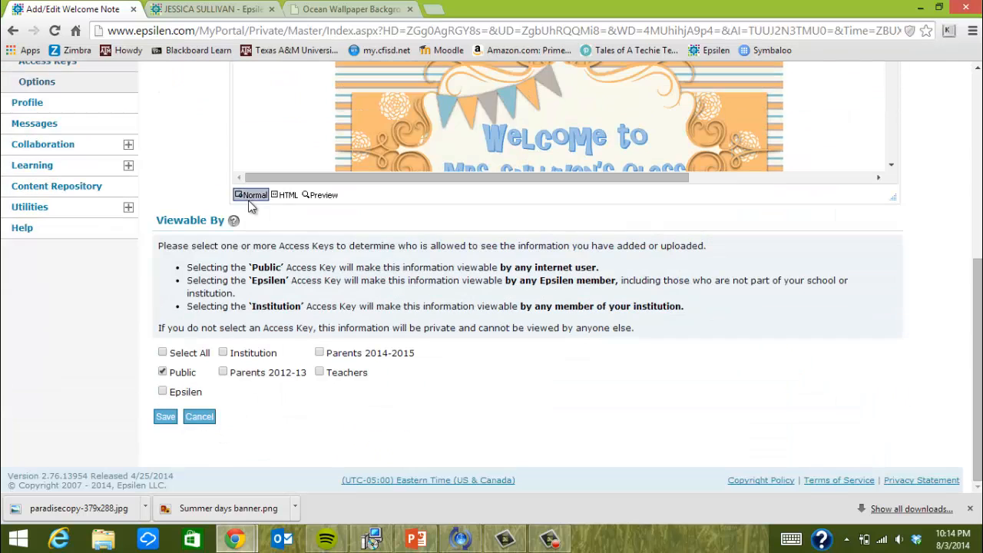
scroll(461, 195, "up", 4)
left_click(835, 189)
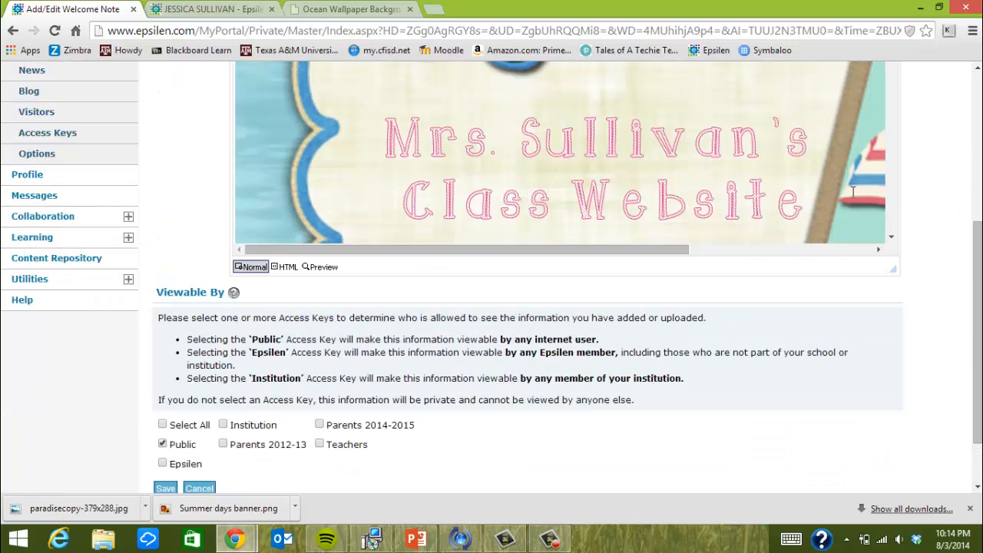
key("BackSpace")
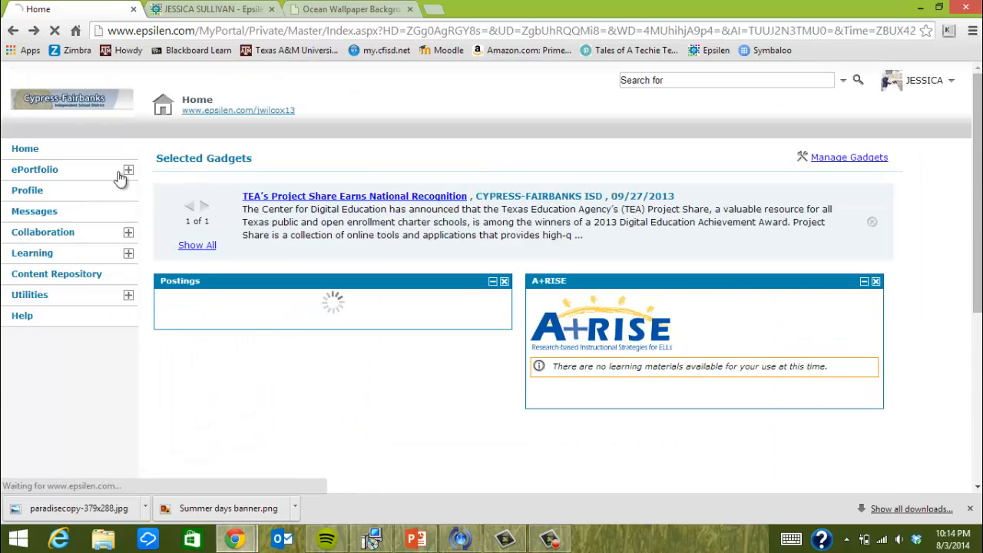
Switch from Chrome to File Explorer, dismissing the Apple Software Update notice, and locate Summer Banner in the Blog folder under Documents
left_click(922, 9)
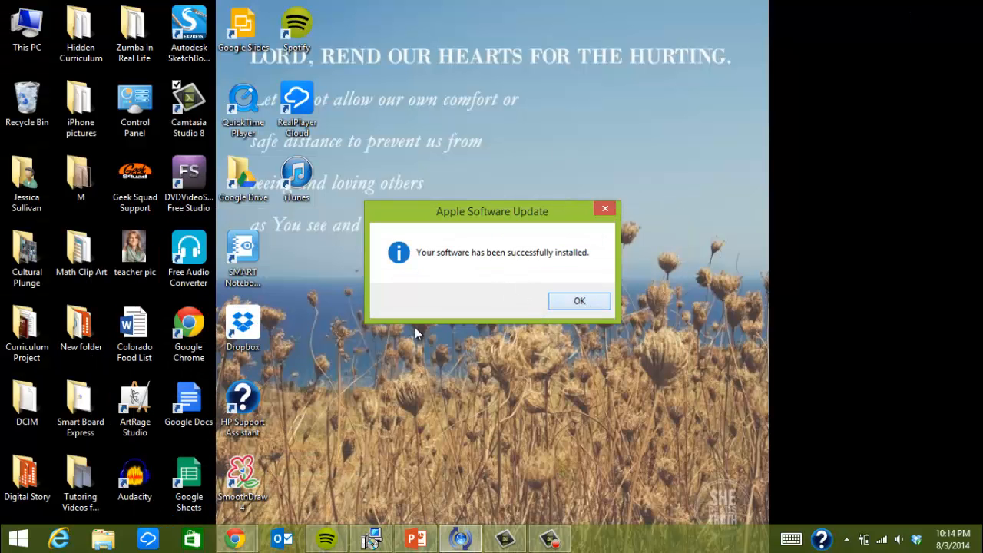
left_click(580, 302)
left_click(115, 536)
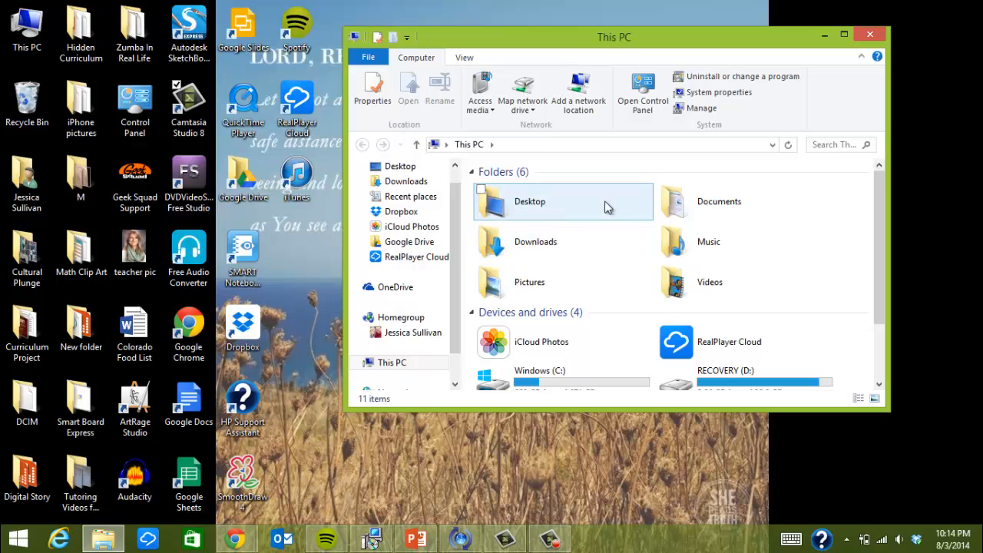
double_click(737, 205)
left_click(538, 221)
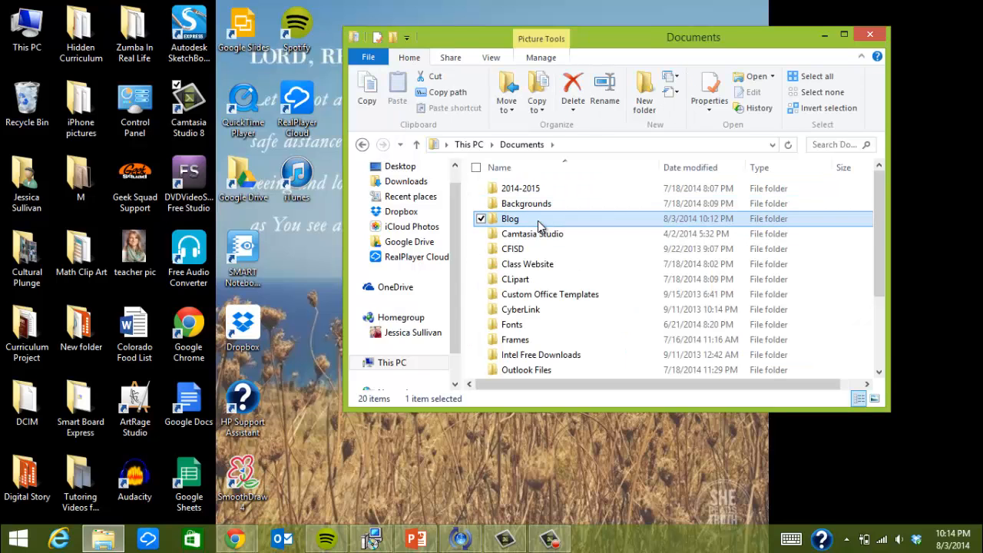
double_click(537, 221)
left_click_drag(880, 212, 880, 300)
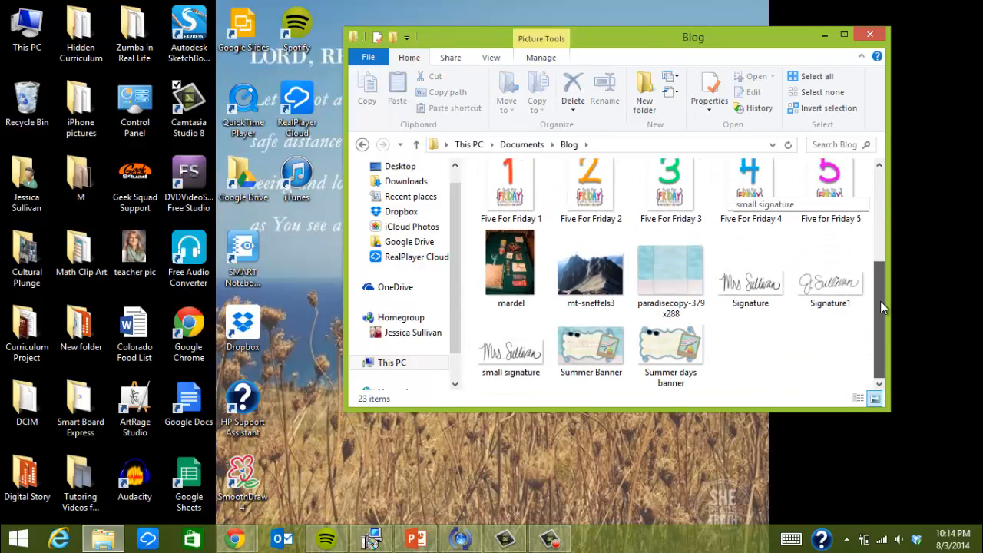
View the Summer Banner picture and open it for editing in a maximized Paint window
double_click(590, 350)
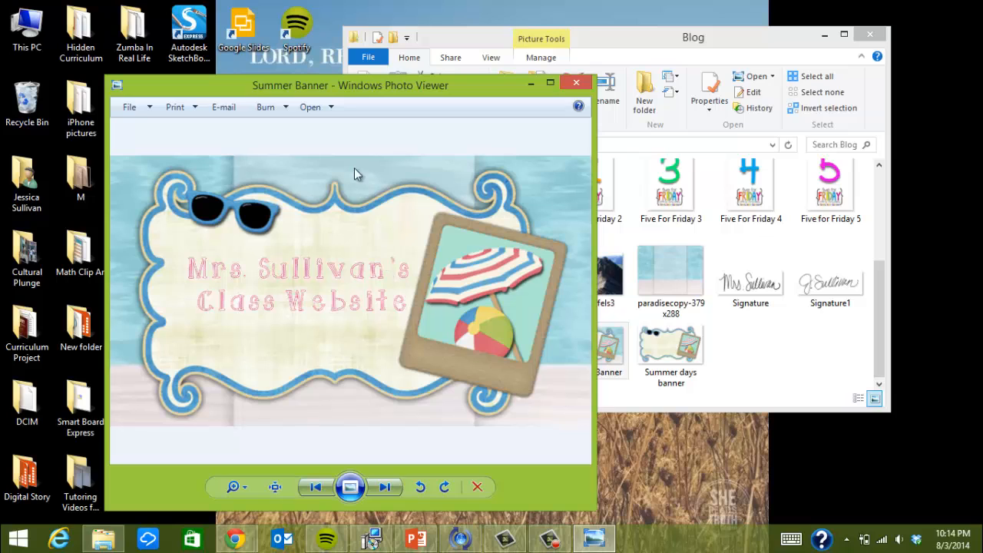
left_click(328, 108)
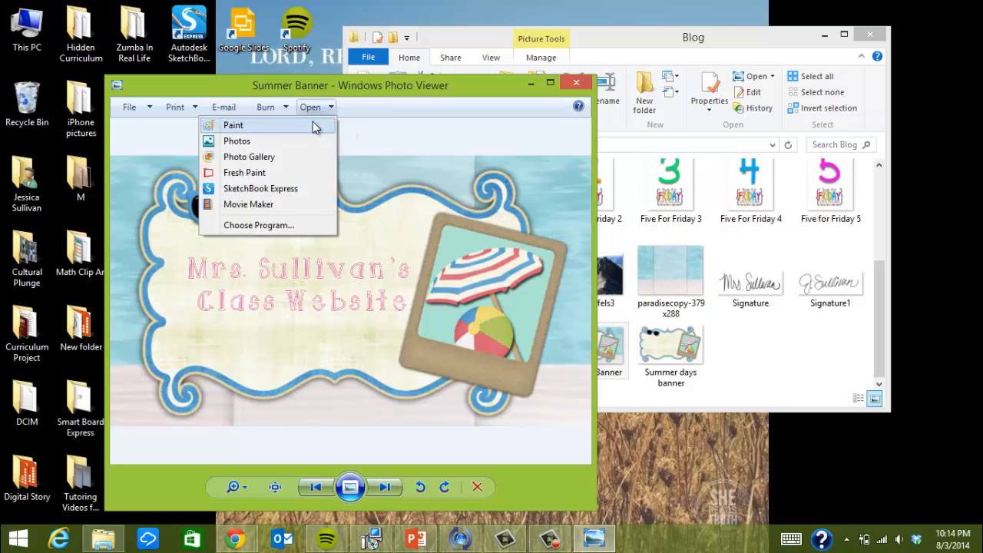
left_click(264, 126)
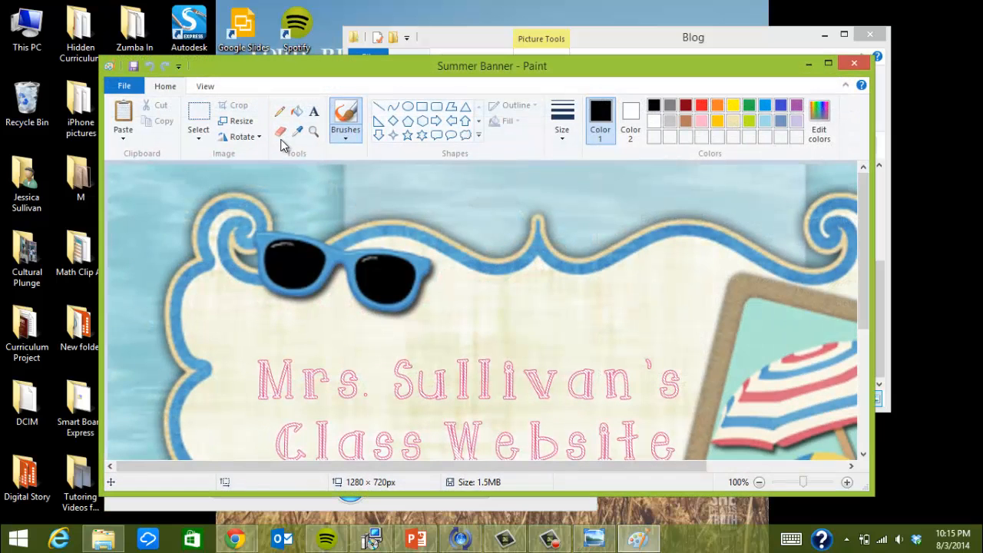
left_click(828, 63)
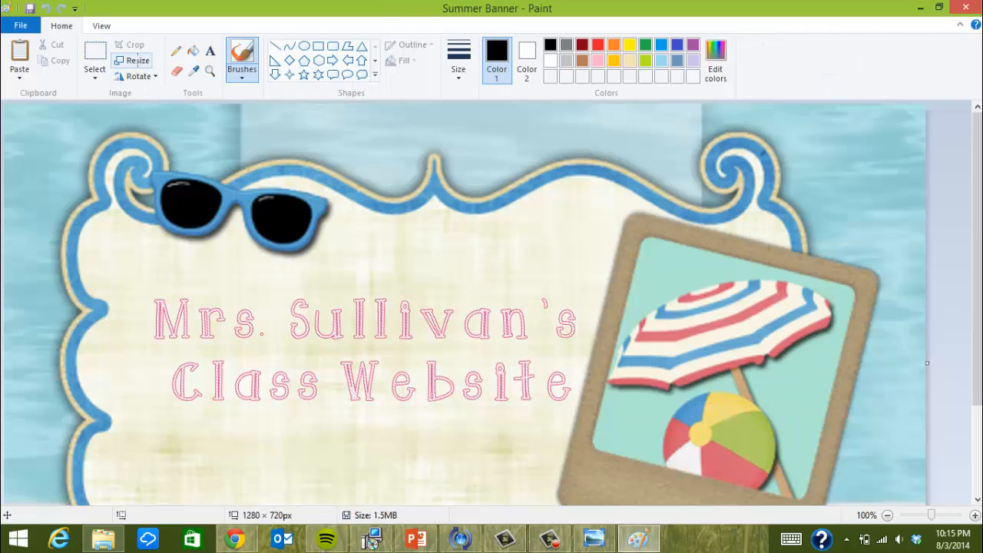
left_click(134, 61)
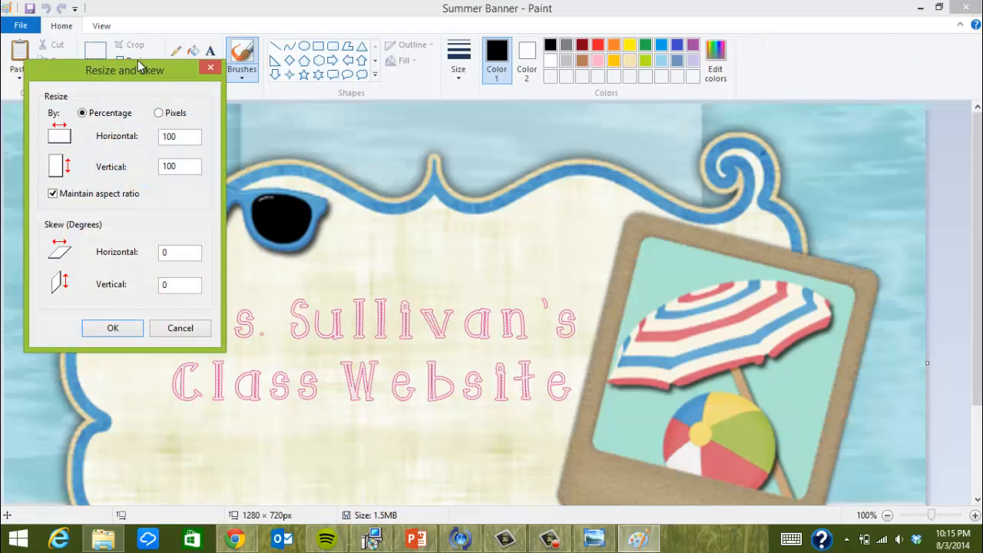
left_click(158, 112)
key("Tab")
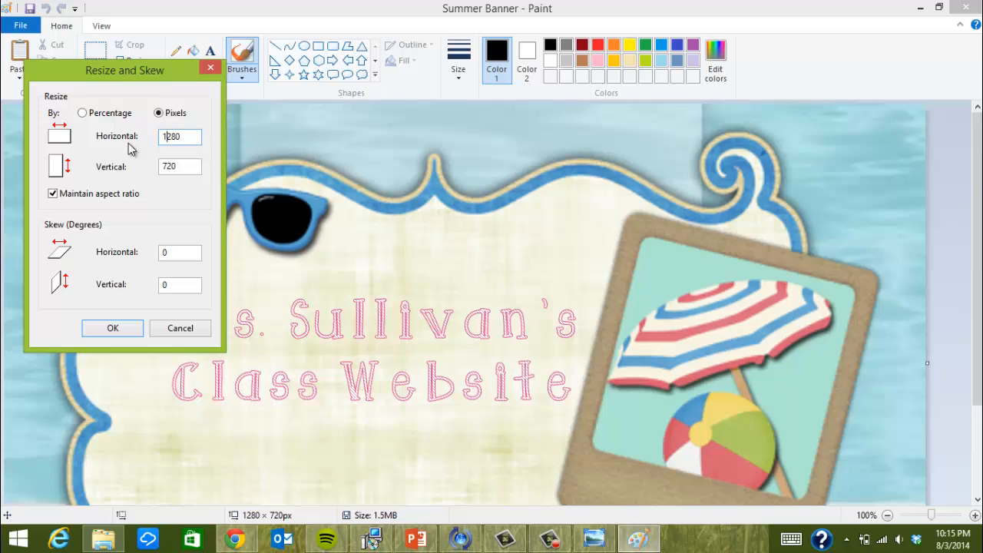
key("Return")
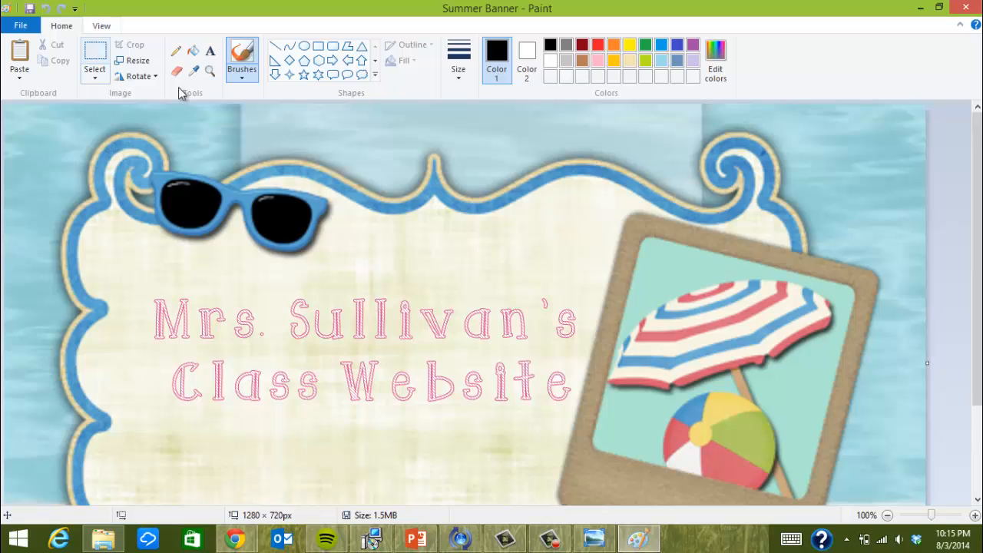
Resize the banner by pixels to a horizontal width of 650, maintaining the aspect ratio
left_click(134, 60)
left_click(159, 115)
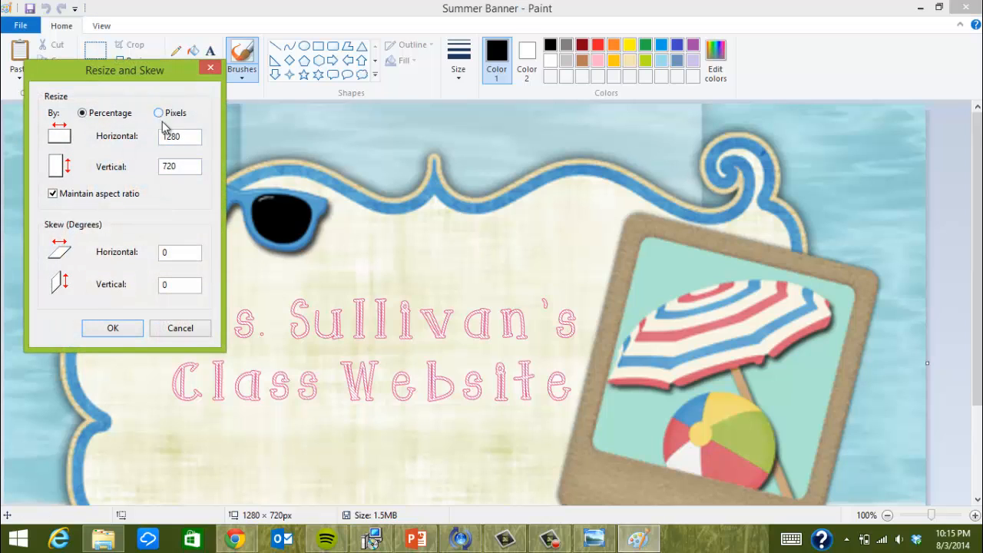
double_click(190, 137)
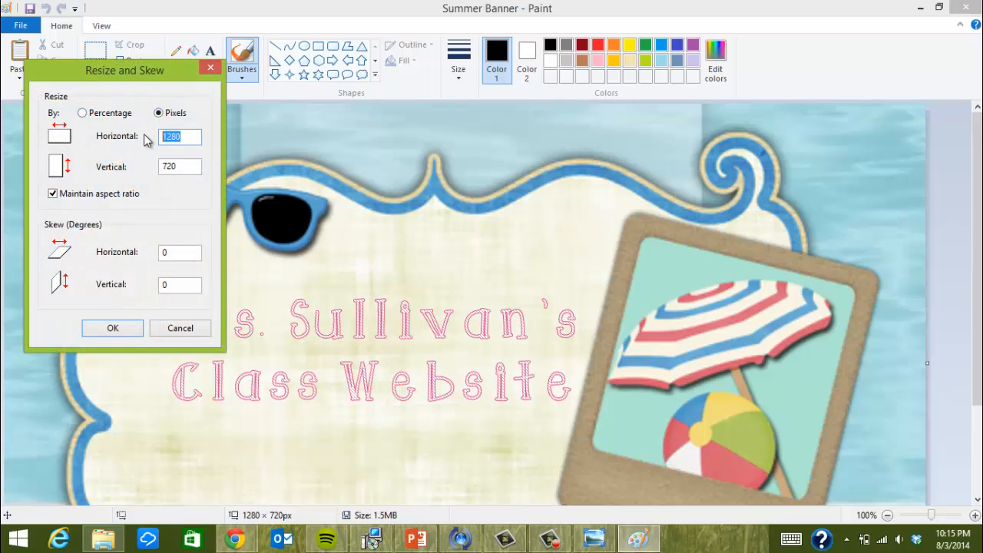
type("650")
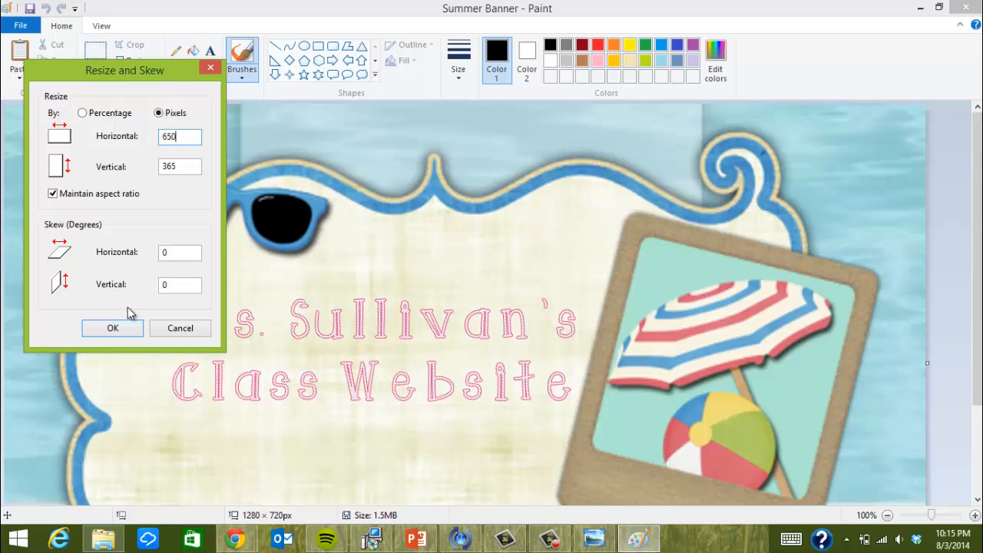
left_click(112, 328)
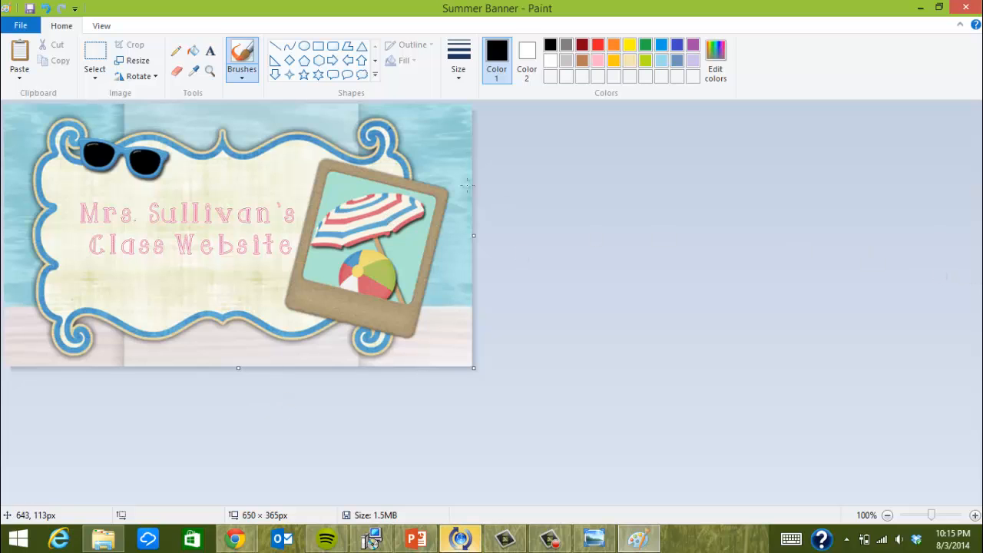
Save the resized banner over the existing Summer Banner file and close Paint
left_click(21, 26)
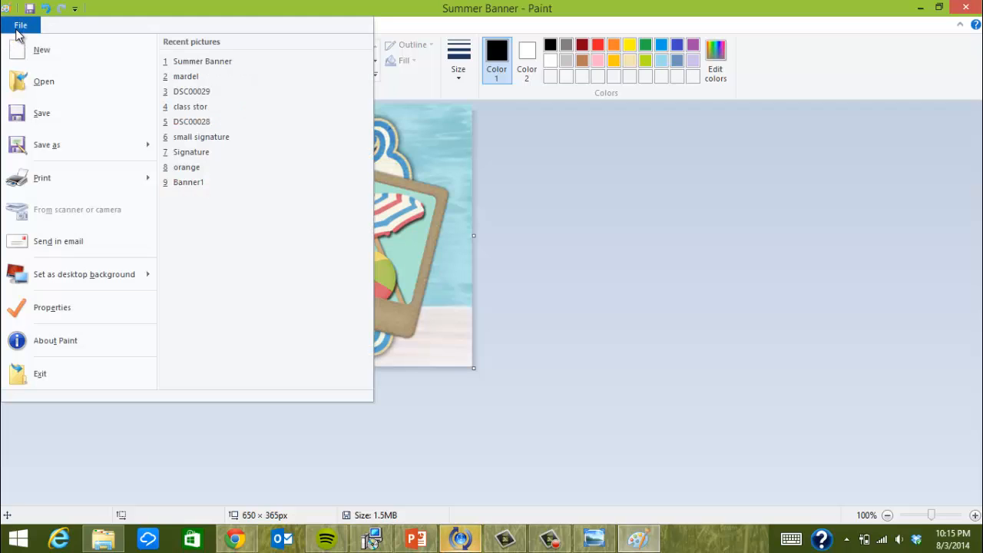
left_click(42, 113)
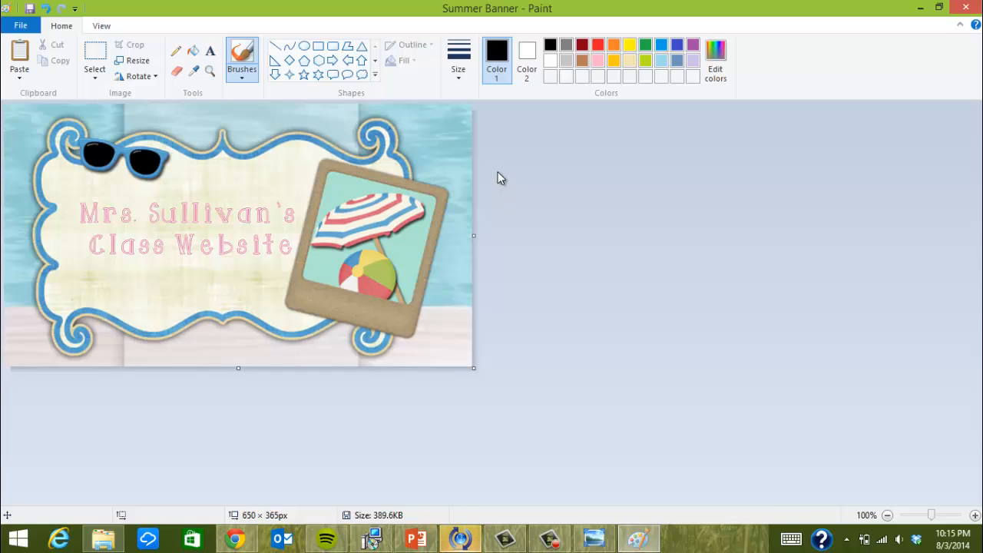
left_click(961, 10)
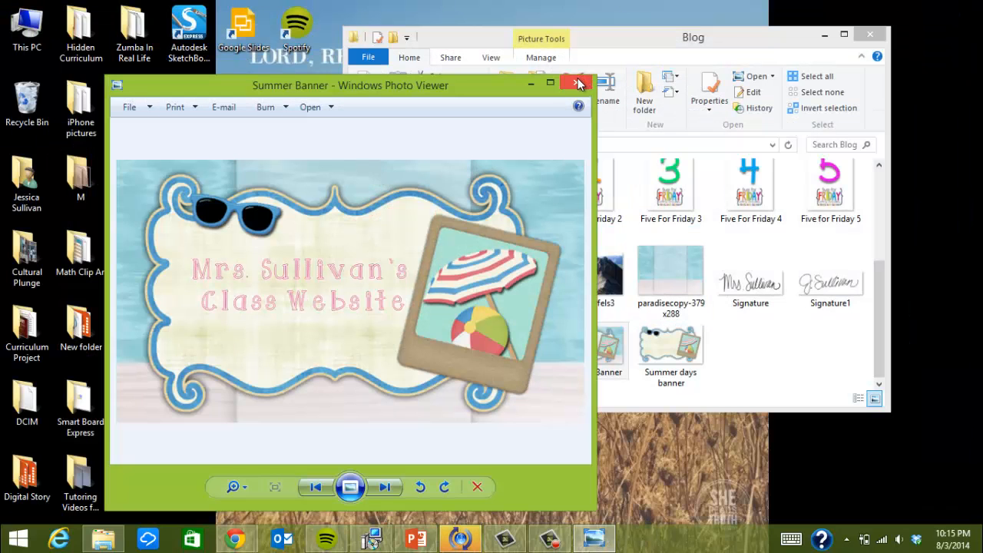
Close the picture viewer, switch to Epsilen in Chrome, and open the existing ePortfolio welcome note for editing
left_click(578, 83)
mouse_move(235, 539)
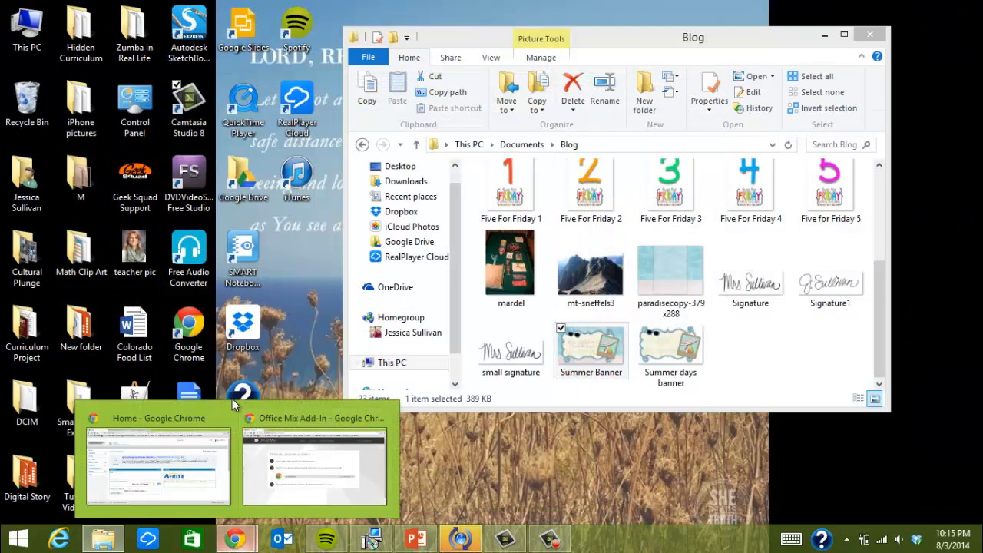
left_click(194, 453)
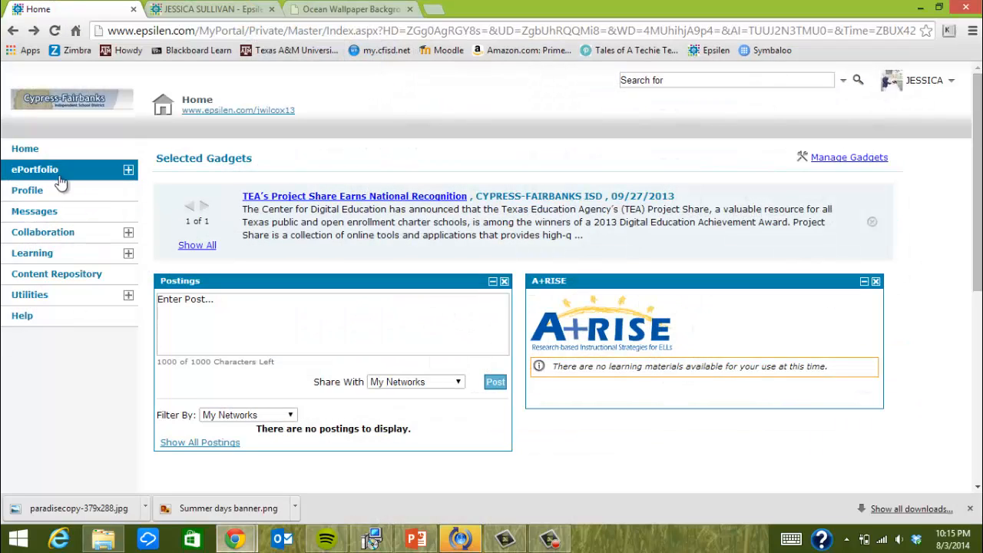
left_click(66, 169)
left_click(59, 215)
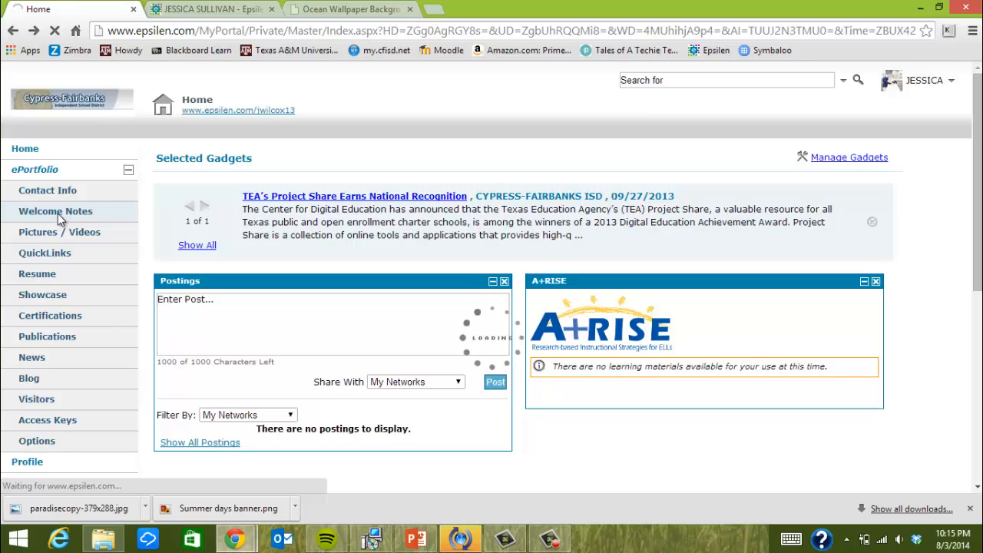
left_click(880, 302)
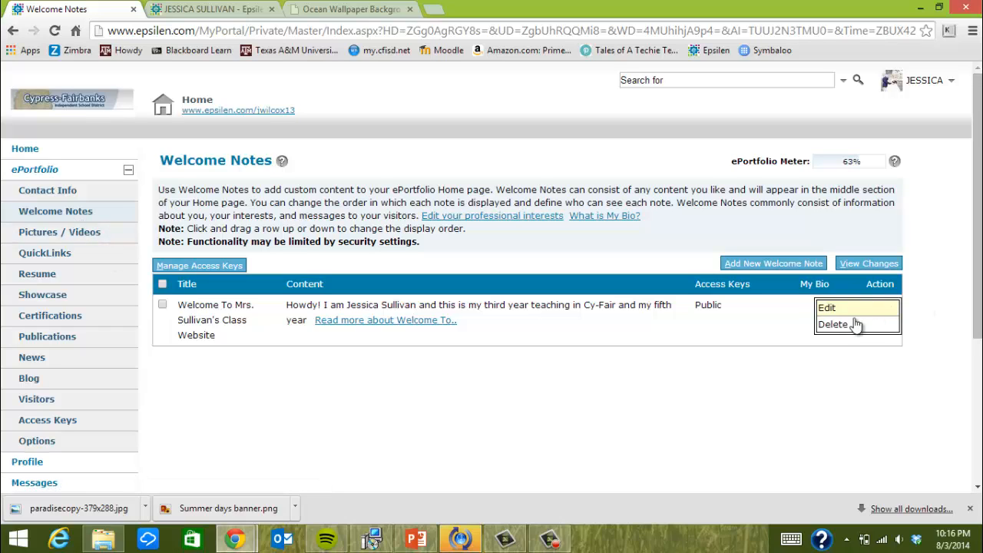
left_click(827, 308)
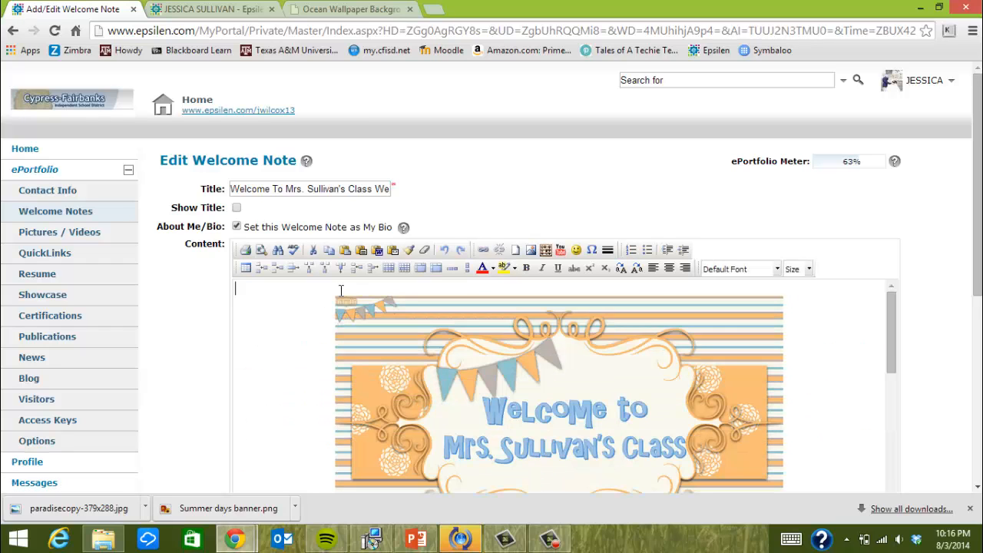
Start inserting a new image above the old banner and choose Summer Banner from the Blog folder as the upload file
left_click(532, 251)
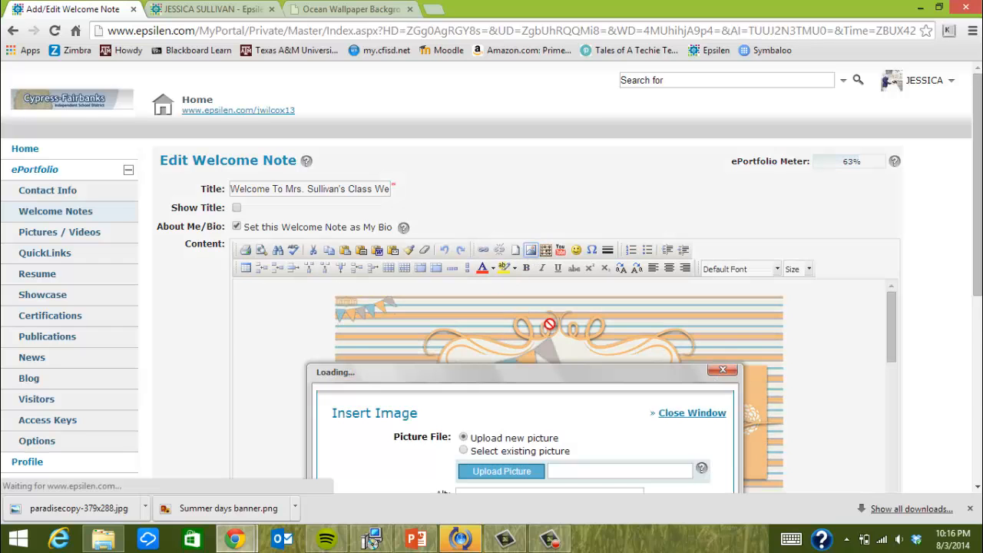
scroll(826, 331, "down", 3)
left_click(507, 256)
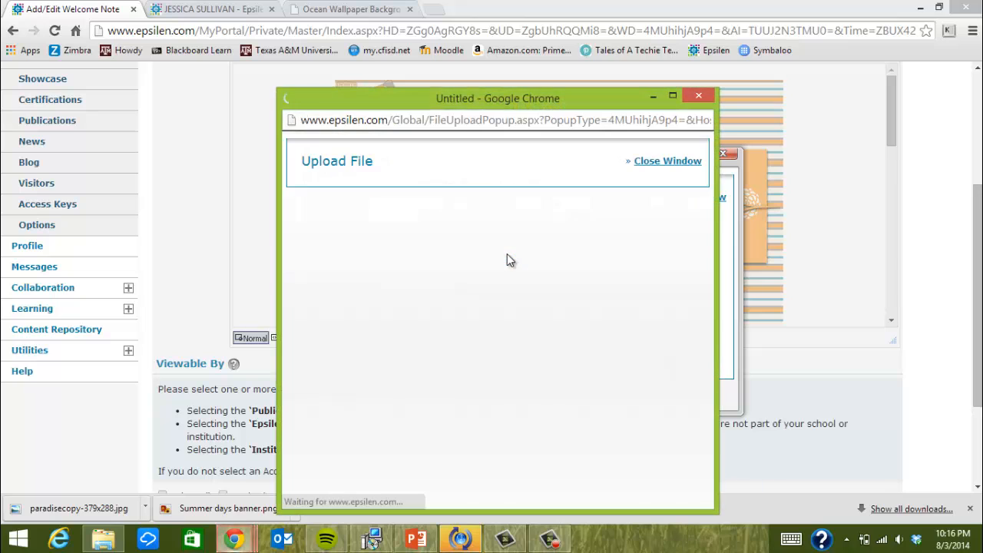
left_click(661, 251)
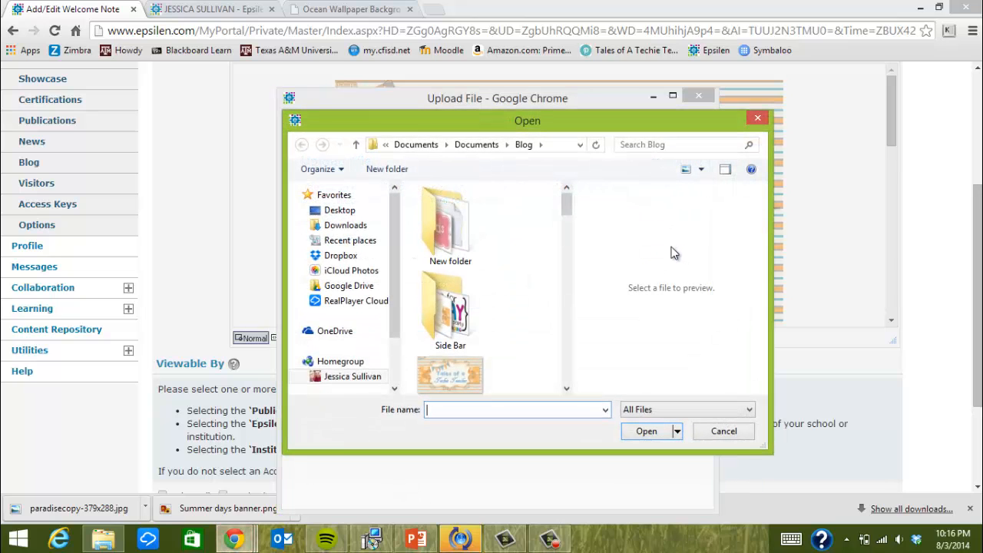
left_click_drag(565, 203, 584, 373)
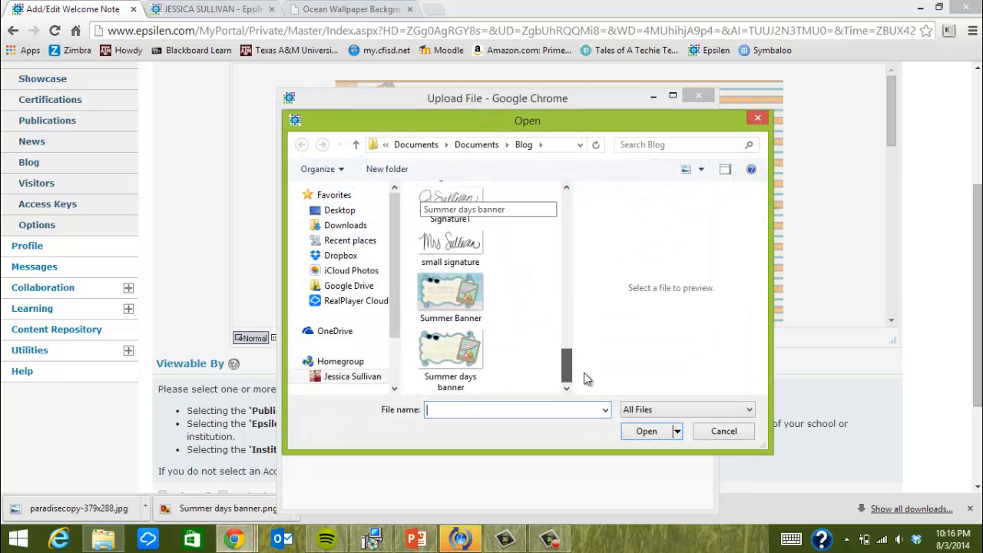
left_click(450, 291)
left_click(650, 432)
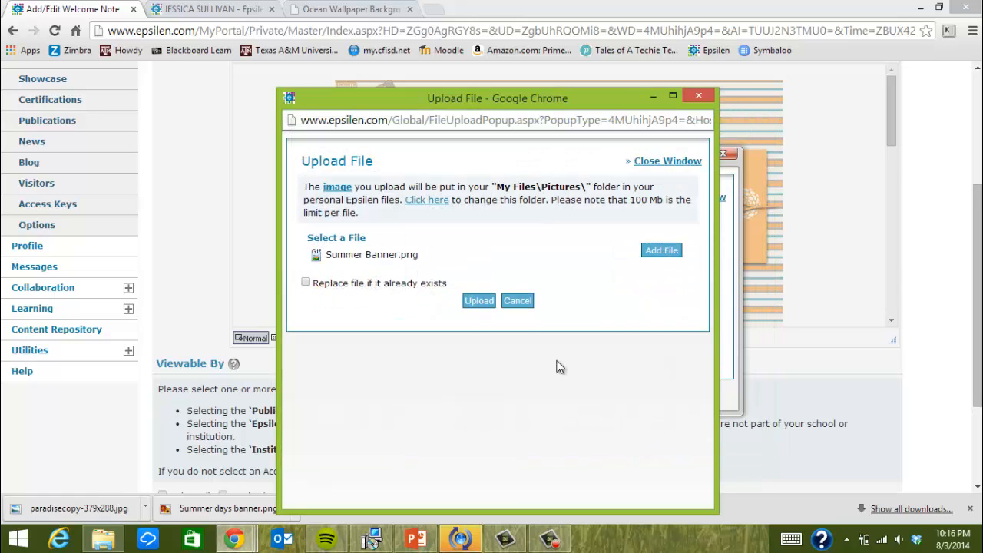
Upload Summer Banner.png with replacement of any existing file enabled, and insert it into the welcome note
left_click(305, 282)
left_click(479, 303)
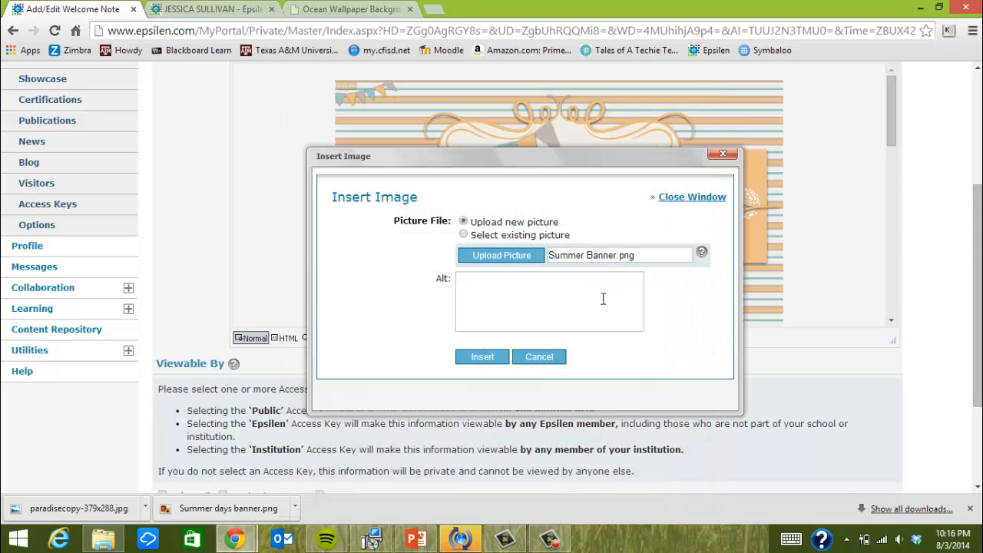
left_click(489, 357)
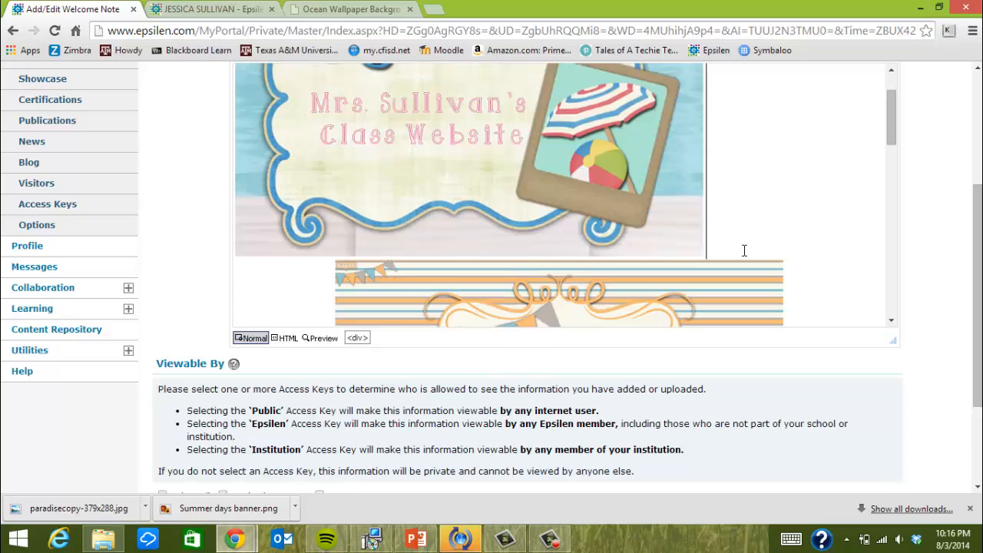
Center the inserted summer banner in the note content, trying right alignment along the way
scroll(746, 251, "up", 1)
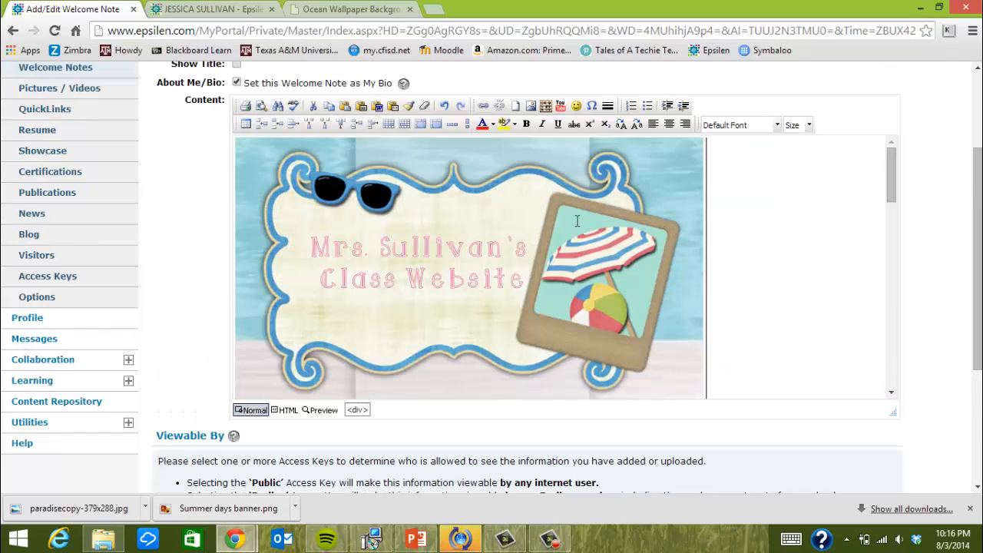
left_click(665, 125)
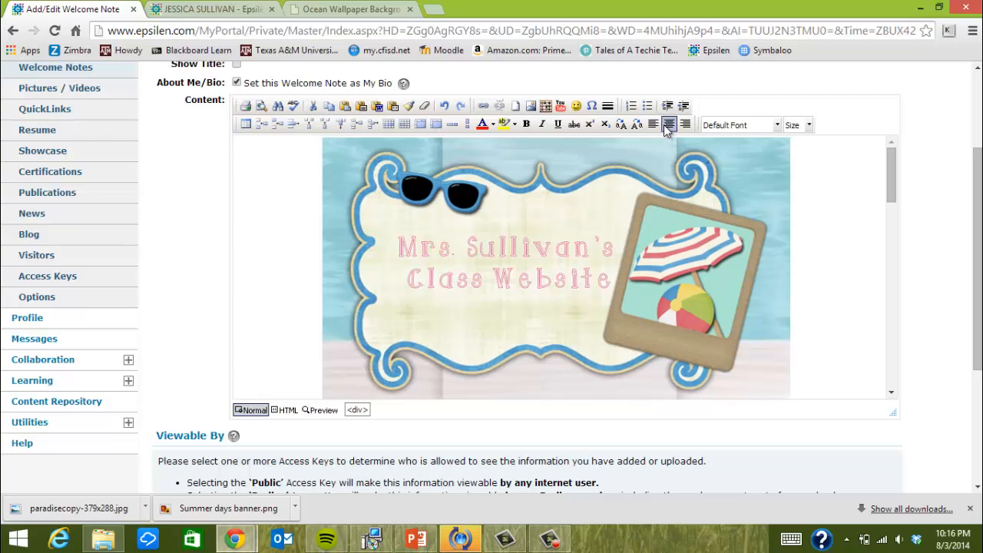
left_click(687, 125)
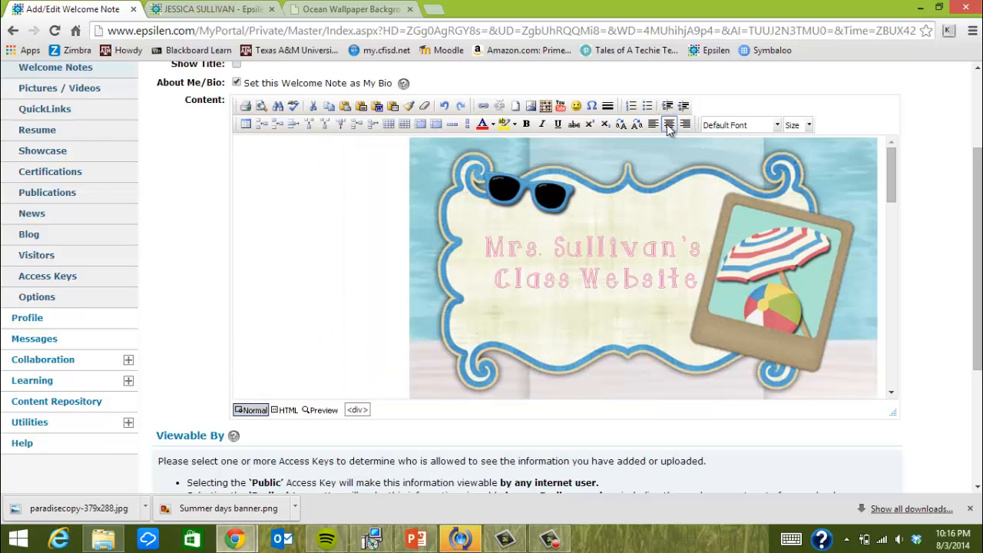
left_click(668, 124)
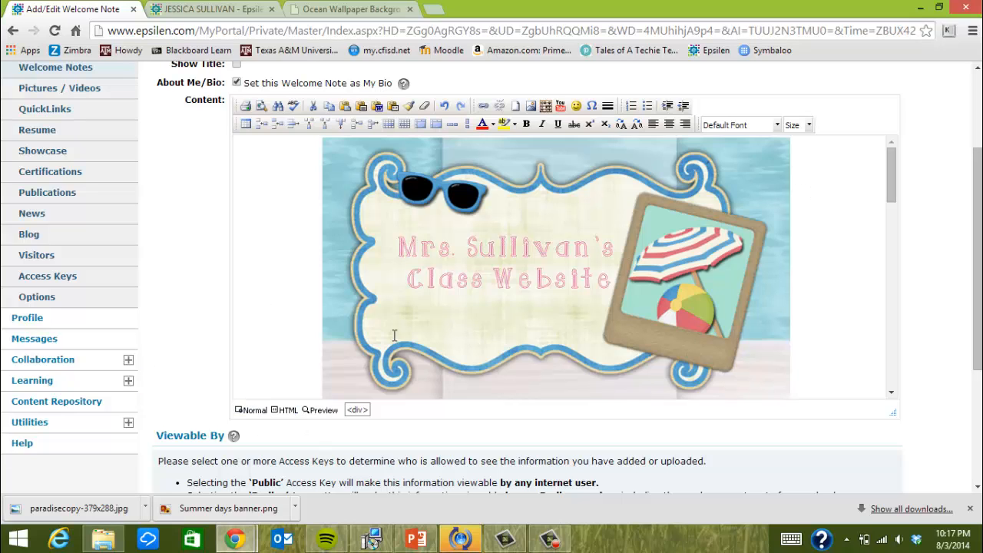
Save the welcome note with Public access and confirm that its content is safe to publish
scroll(394, 336, "down", 3)
scroll(338, 336, "up", 3)
scroll(193, 292, "up", 2)
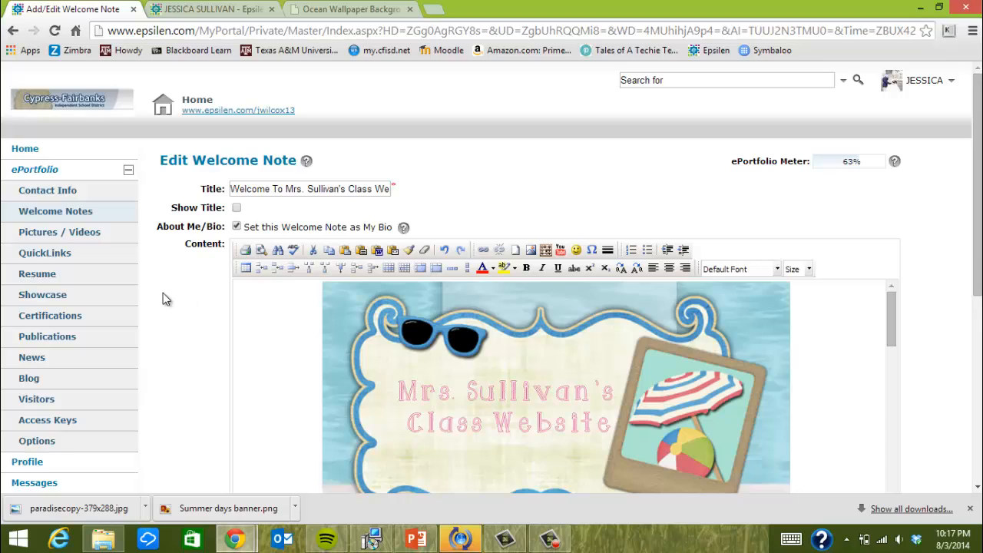
scroll(162, 296, "down", 5)
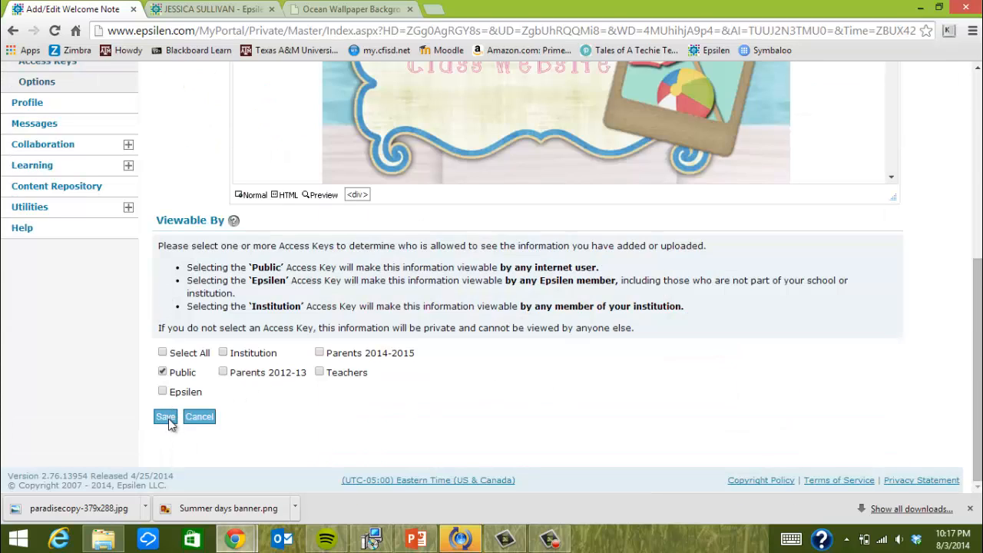
left_click(165, 417)
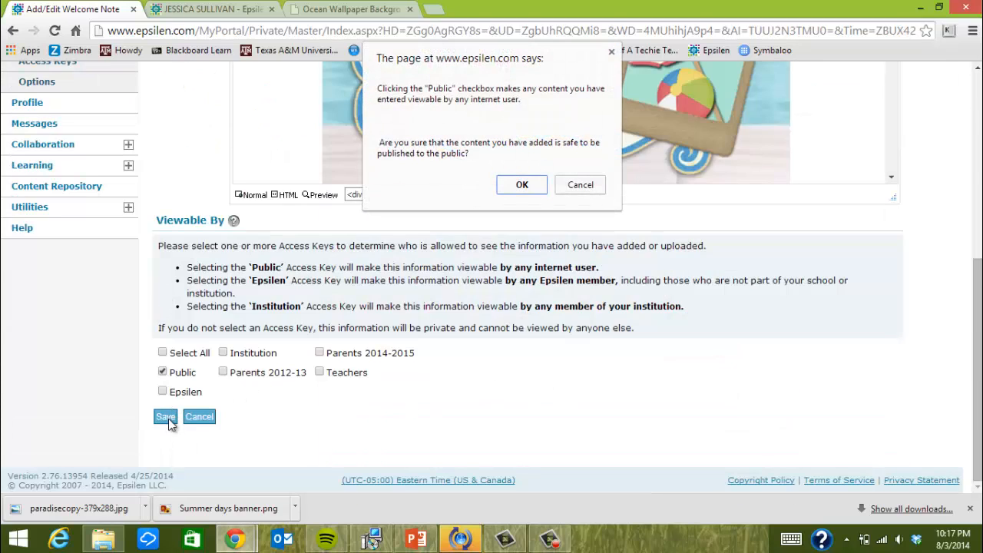
left_click(527, 187)
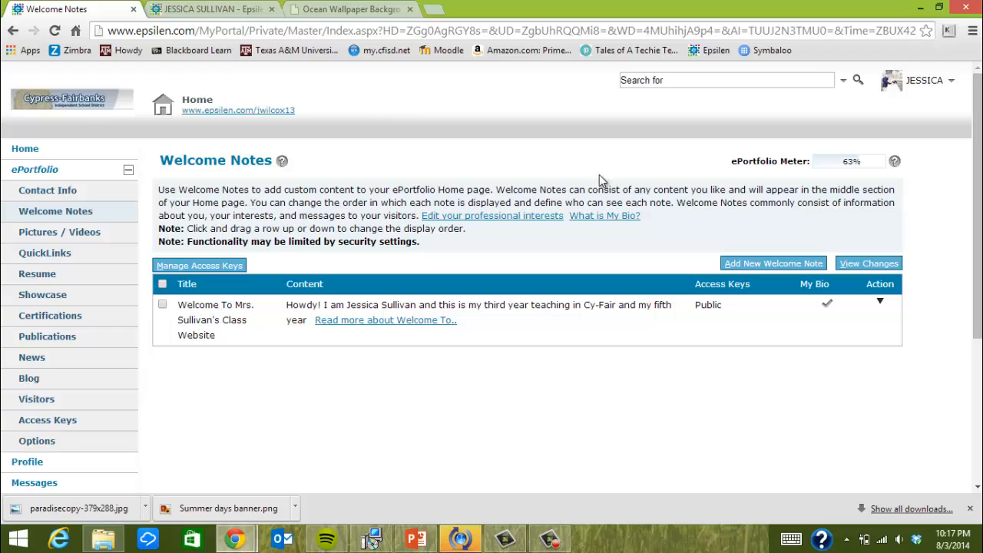
Open the public ePortfolio page and examine how the new banner and the welcome text below it are displayed
left_click(241, 111)
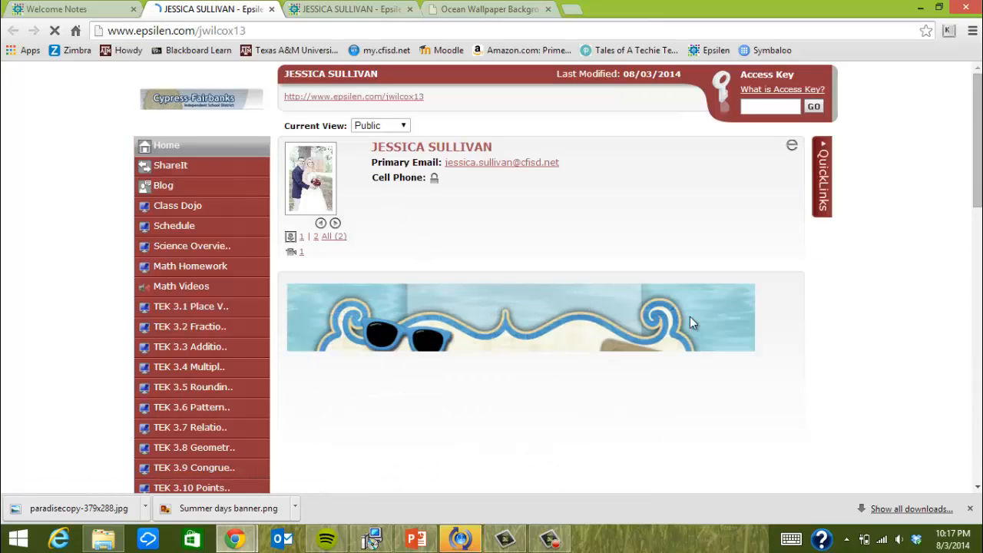
scroll(837, 295, "down", 3)
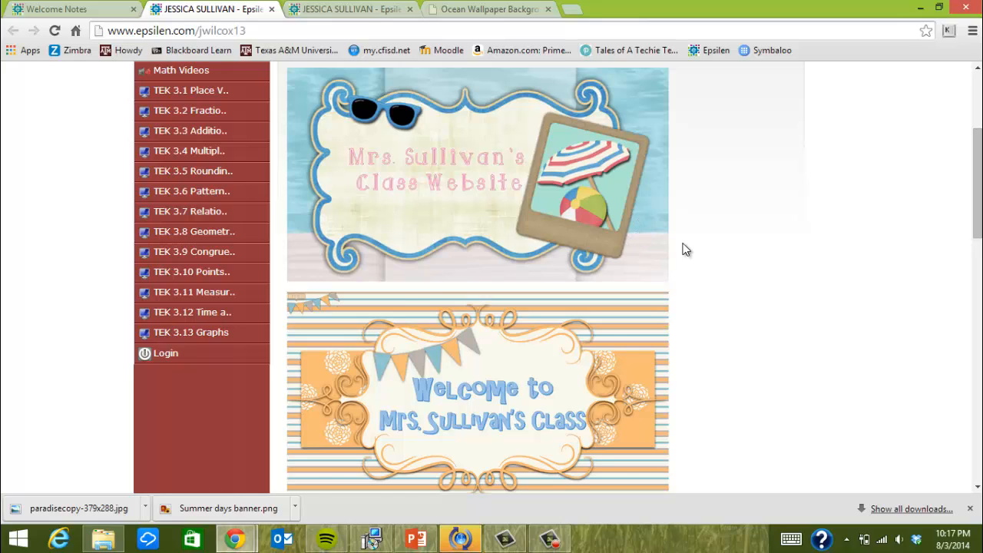
scroll(686, 244, "down", 1)
scroll(658, 221, "down", 3)
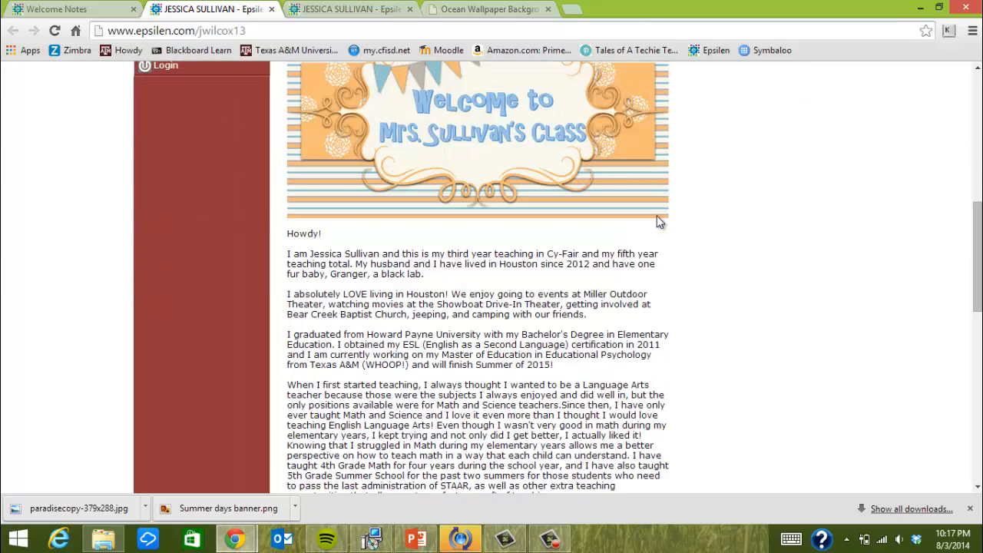
scroll(658, 221, "down", 2)
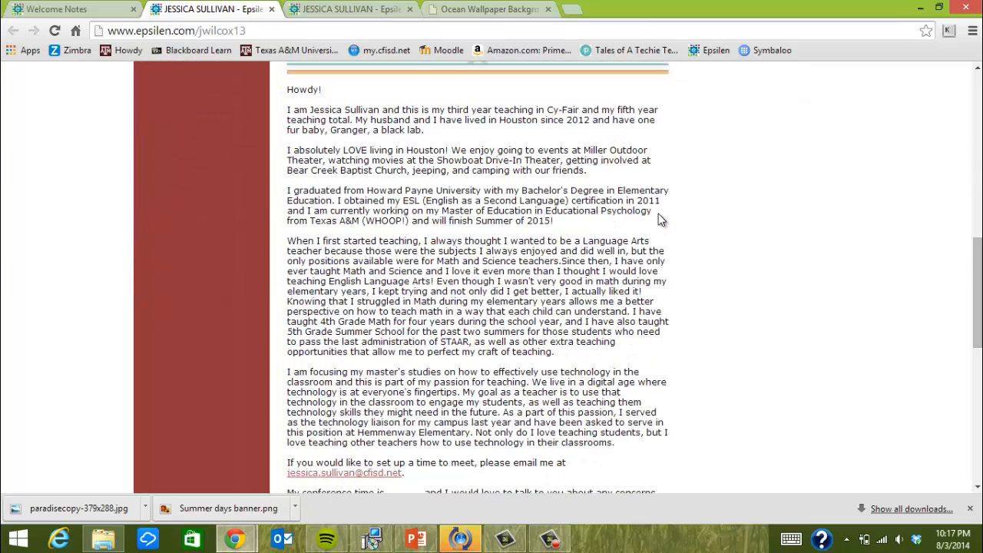
scroll(658, 219, "up", 8)
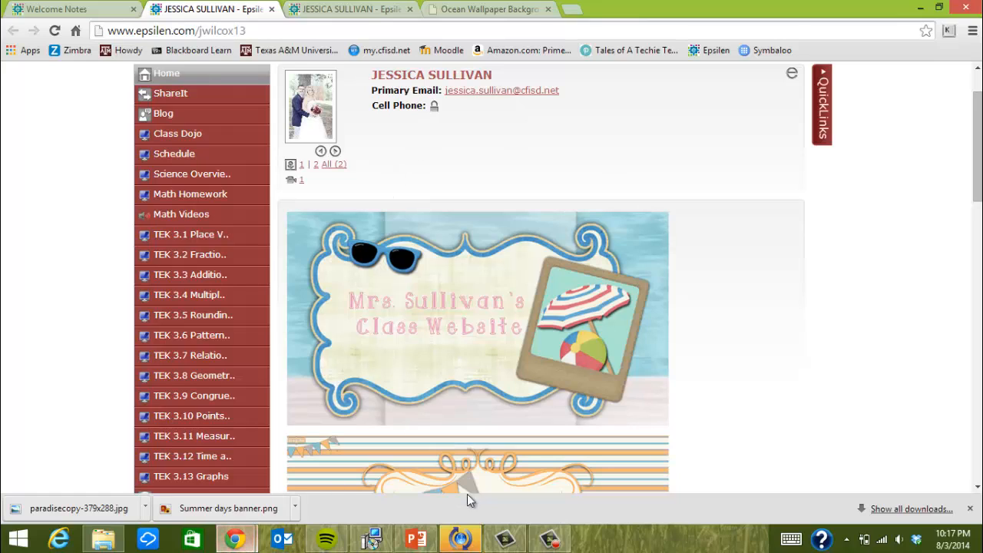
mouse_move(556, 542)
left_click(567, 541)
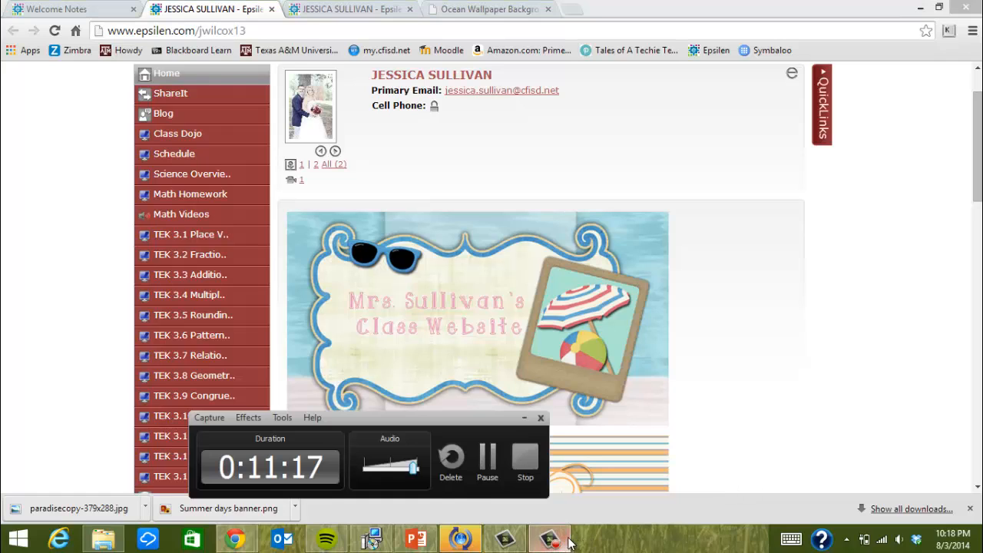